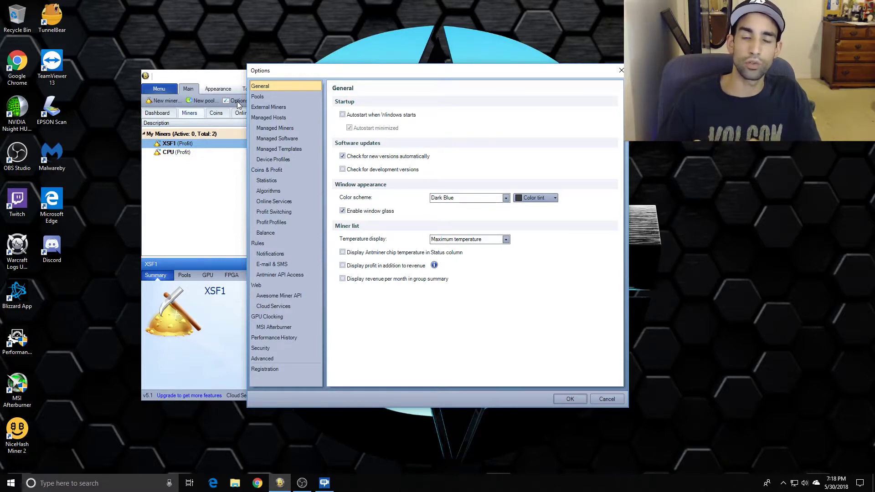
# Move the Options dialog aside and show the Profit Switching page, with Zergpool the only enabled pool.
pyautogui.moveTo(376, 70); pyautogui.dragTo(485, 111)
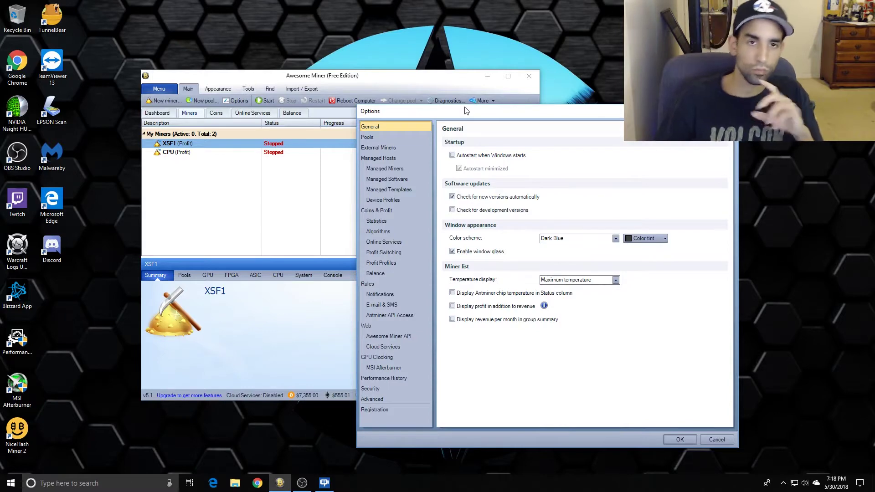
pyautogui.click(414, 253)
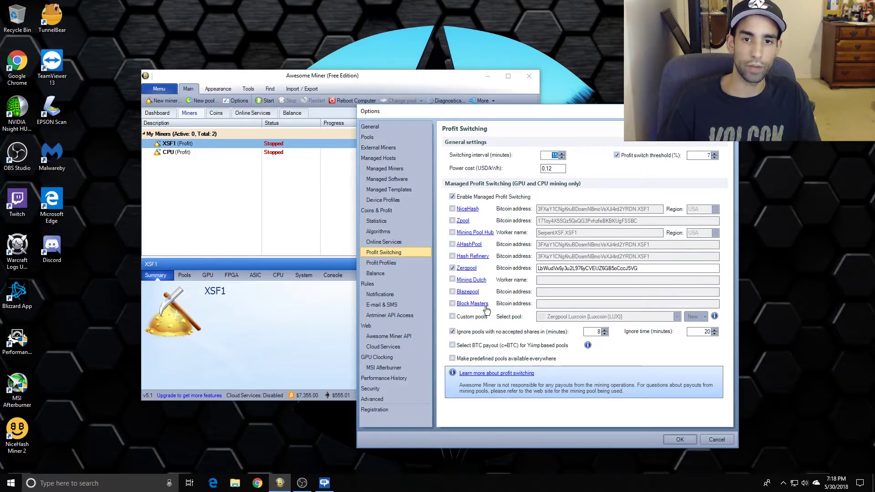
pyautogui.click(380, 139)
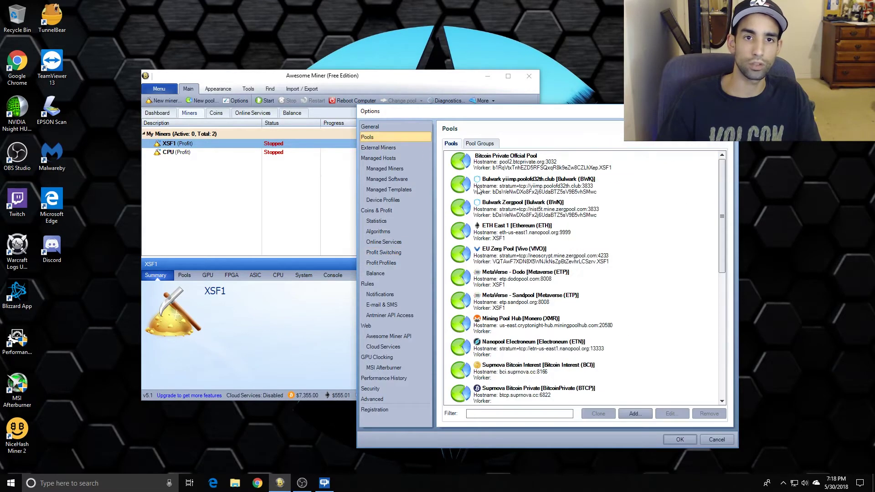
pyautogui.scroll(-5, 493, 171)
pyautogui.scroll(5, 492, 171)
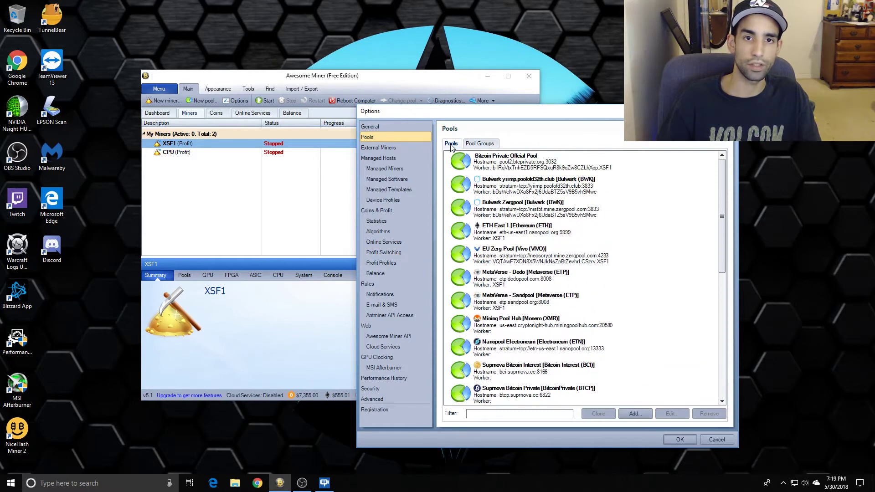
pyautogui.click(480, 144)
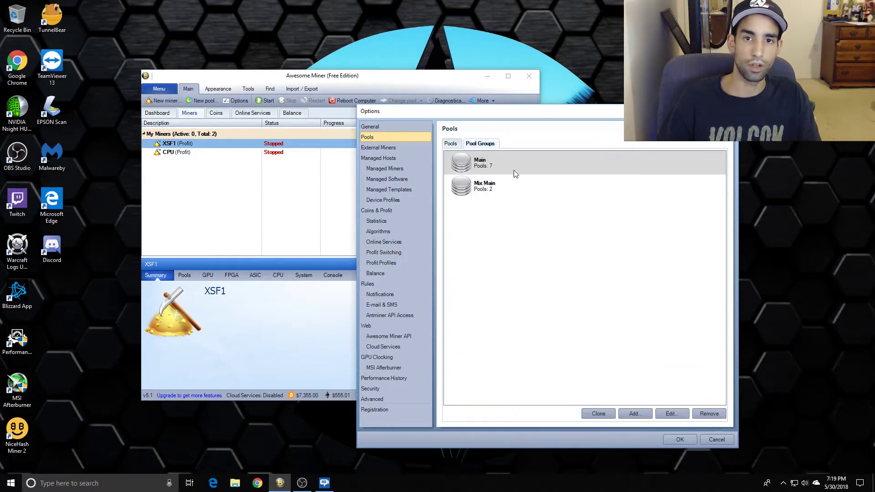
pyautogui.click(403, 258)
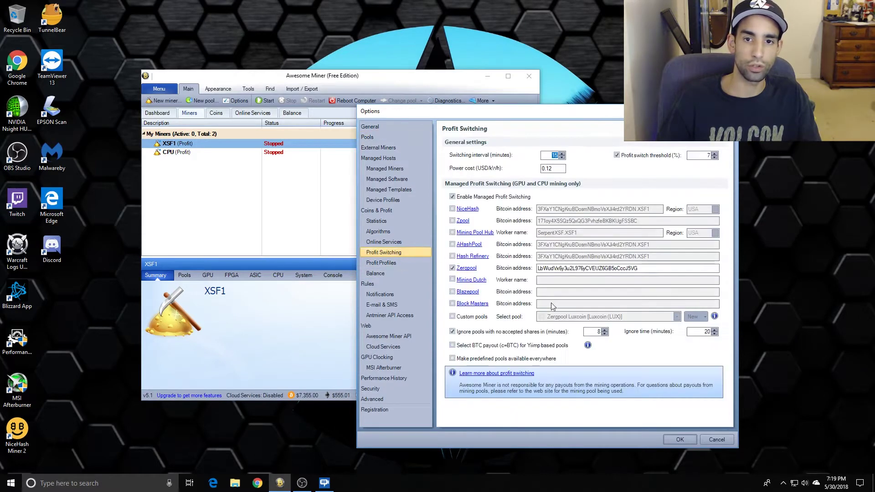
pyautogui.click(452, 316)
pyautogui.click(570, 318)
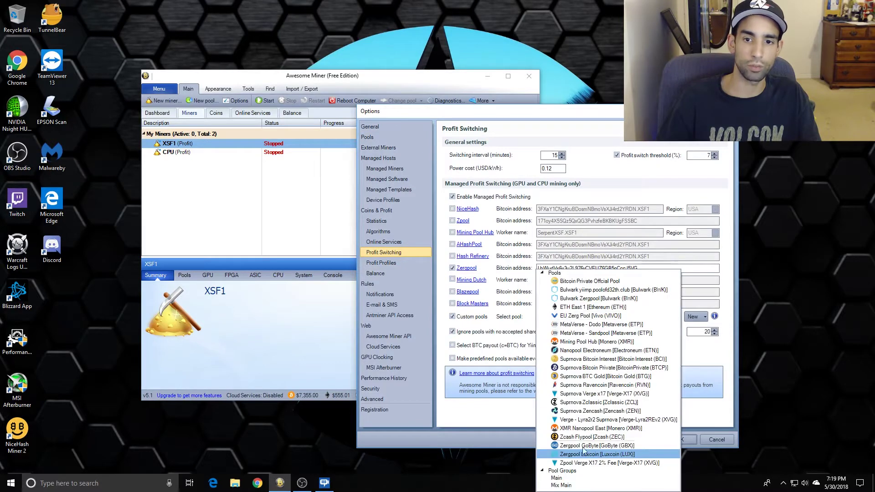
pyautogui.click(455, 317)
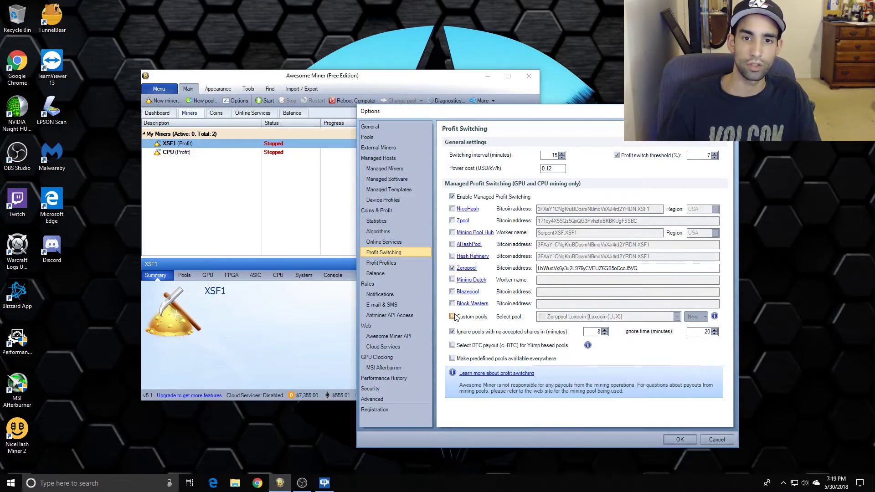
pyautogui.click(453, 316)
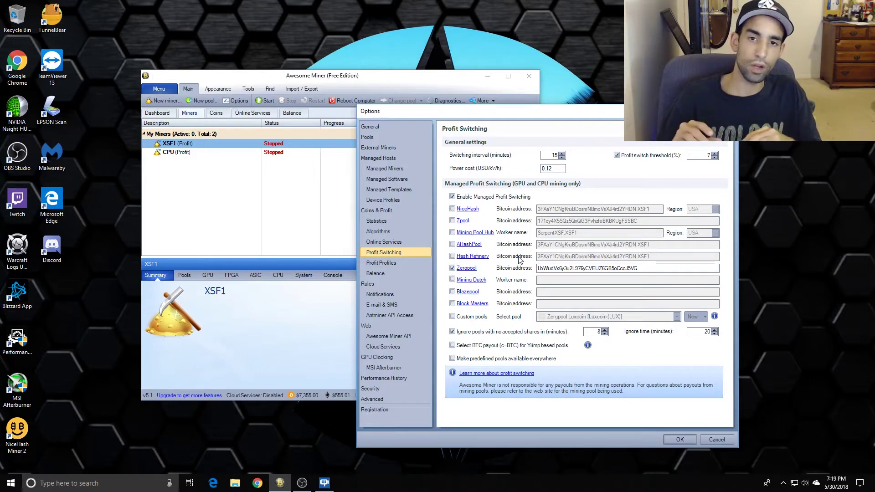
pyautogui.click(706, 438)
# Compare the Online Services and Coins profit tables, select Zpool X17, and reopen Options.
pyautogui.moveTo(347, 81); pyautogui.dragTo(480, 76)
pyautogui.click(385, 108)
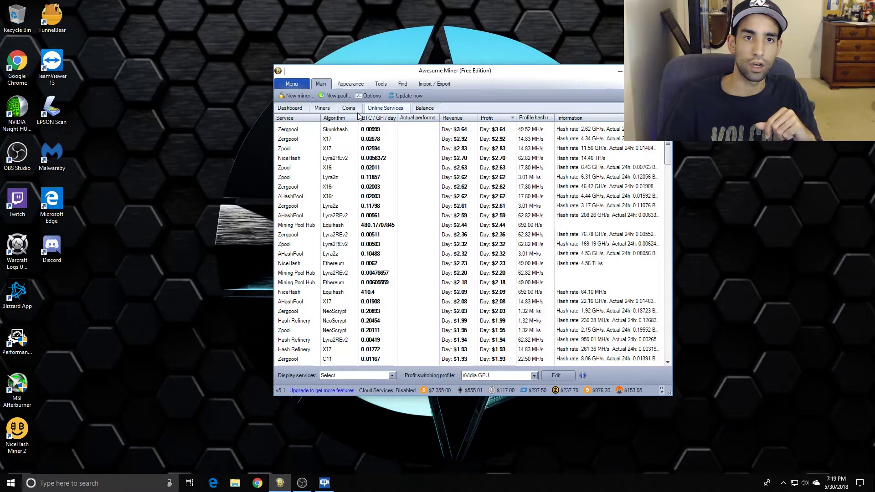
pyautogui.click(349, 108)
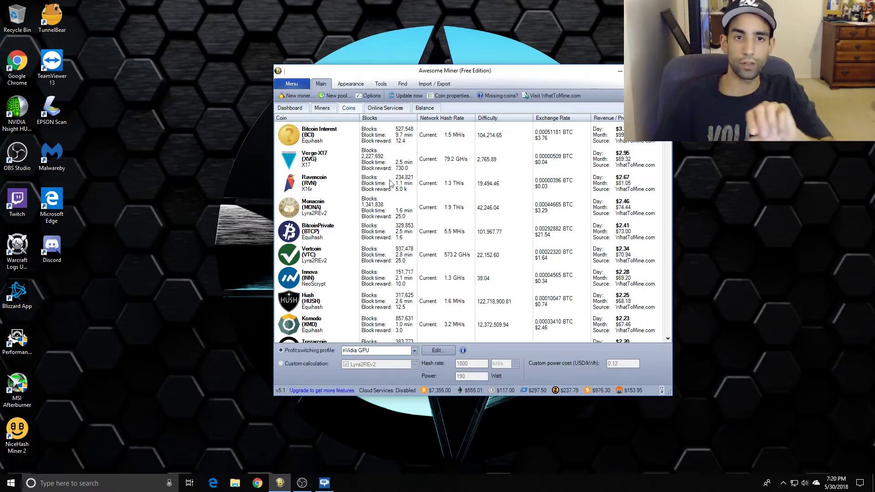
pyautogui.click(384, 110)
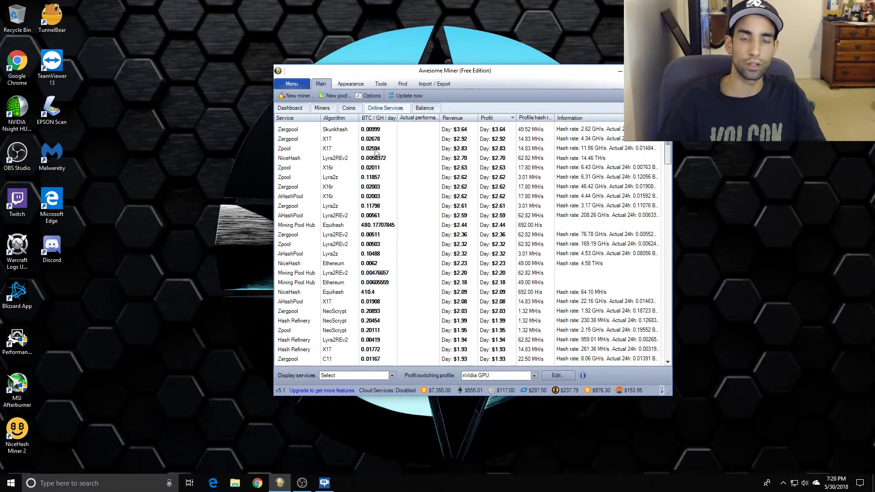
pyautogui.click(345, 150)
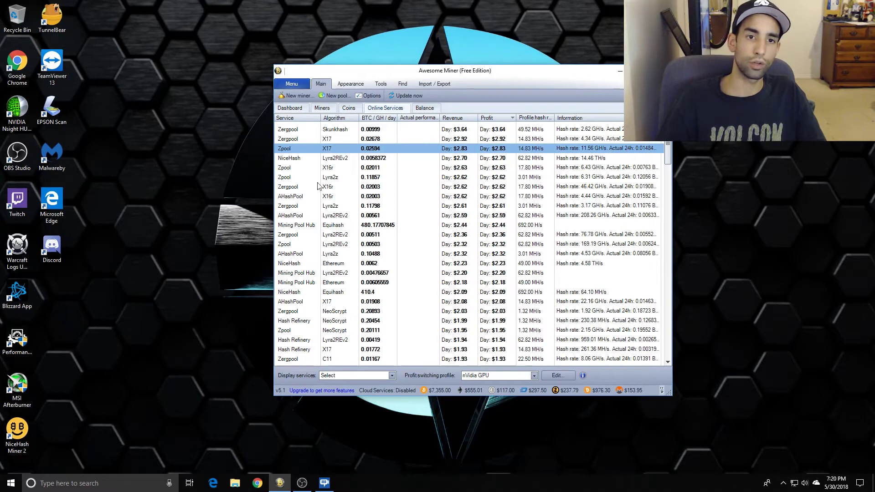
pyautogui.click(369, 96)
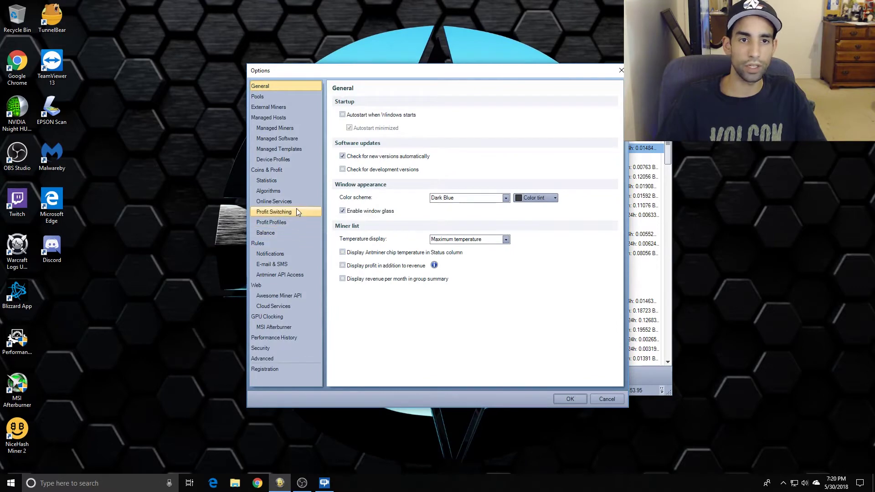
# Review Profit Switching (Zergpool enabled, 15-minute interval) beside the services table, then launch Chrome.
pyautogui.click(296, 211)
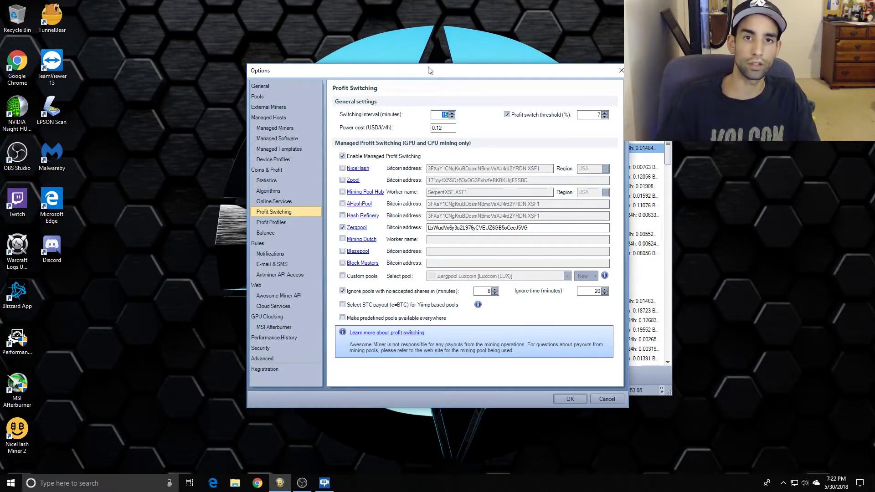
pyautogui.moveTo(429, 71); pyautogui.dragTo(270, 73)
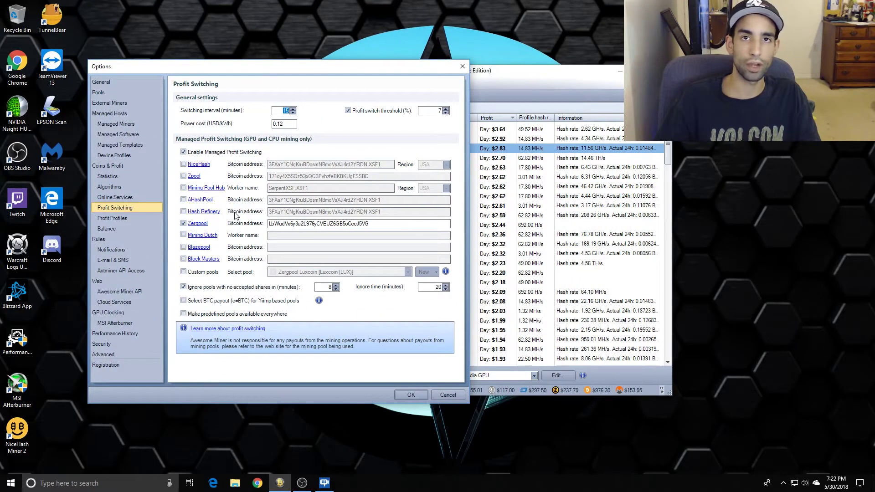
pyautogui.moveTo(350, 74); pyautogui.dragTo(433, 77)
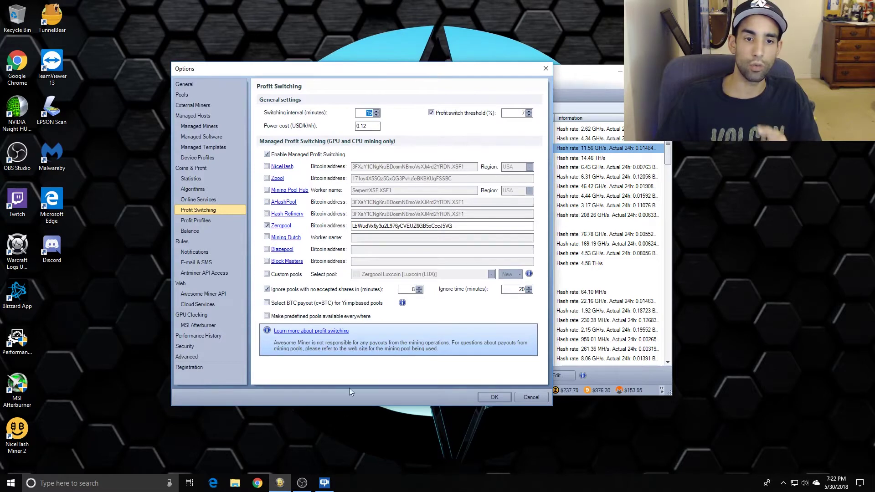
pyautogui.click(293, 440)
# Load the zergpool.com website in a new browser window.
pyautogui.press('super+3')
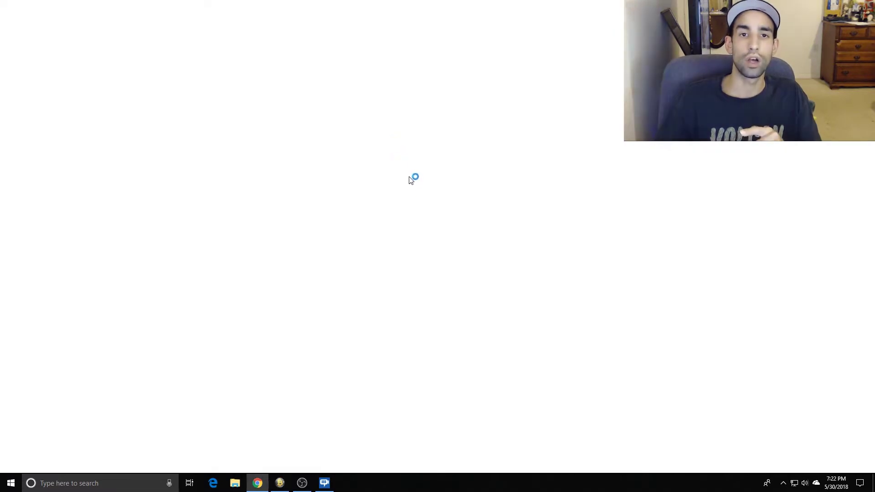
pyautogui.write('z')
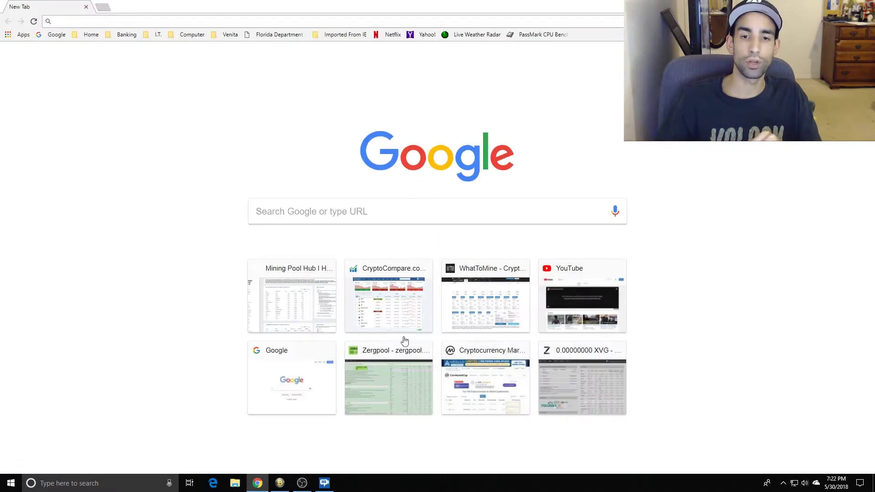
pyautogui.press('Return')
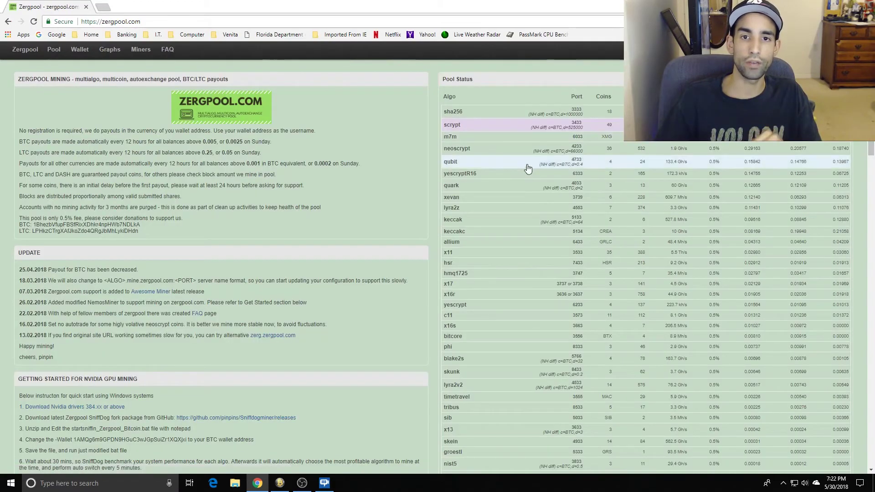
# Read through Zergpool's payout rules and getting-started notes, reloading the page once.
pyautogui.scroll(-4, 502, 263)
pyautogui.scroll(2, 584, 272)
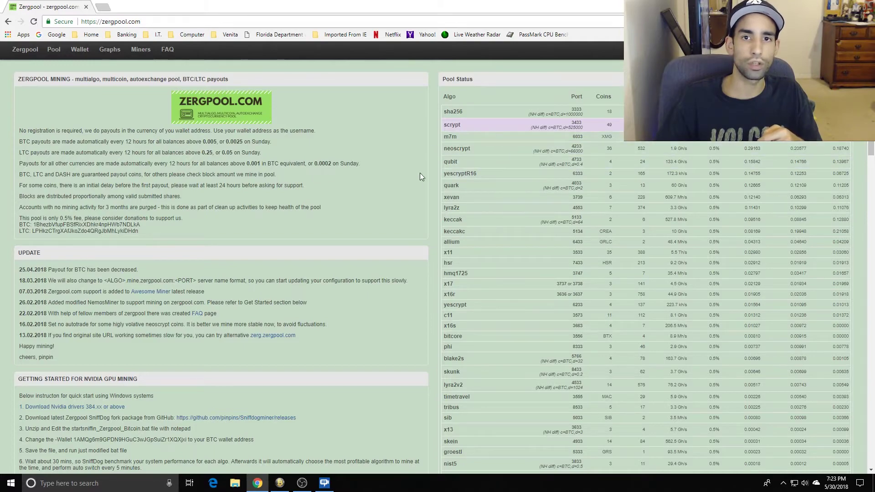
pyautogui.scroll(-1, 525, 228)
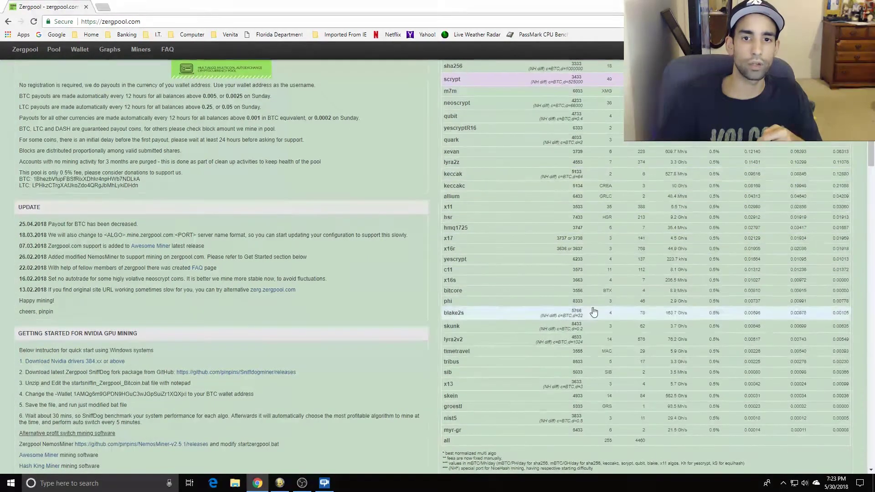
pyautogui.scroll(-1, 552, 287)
pyautogui.scroll(2, 541, 367)
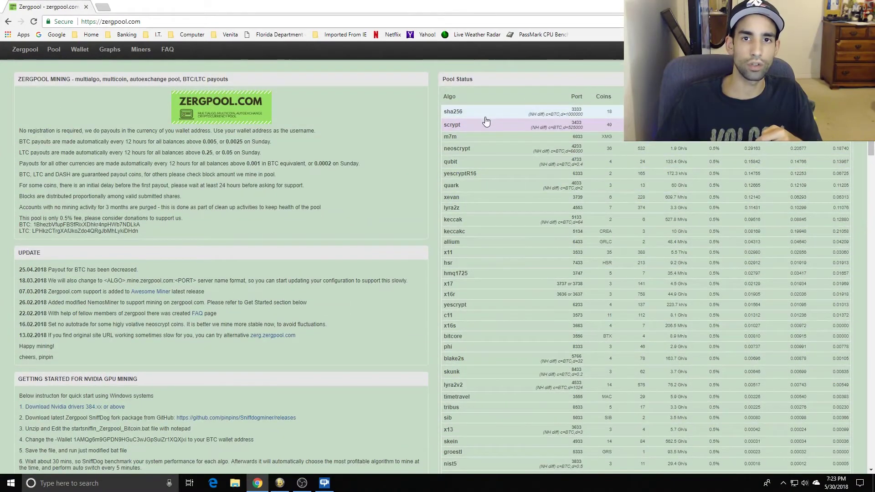
pyautogui.press('F5')
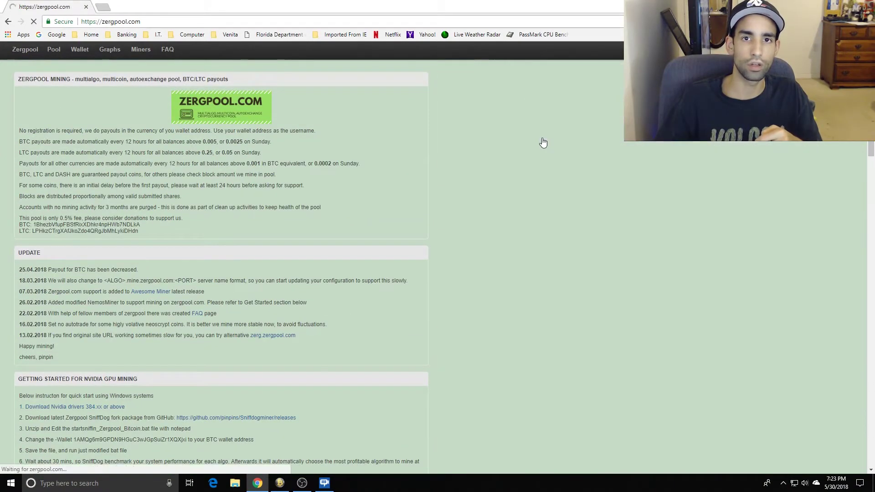
pyautogui.scroll(-7, 521, 186)
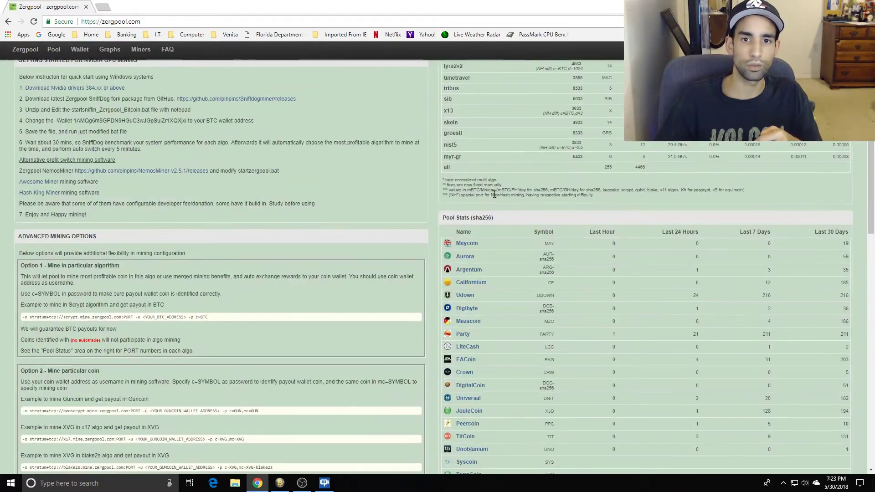
pyautogui.scroll(-1, 486, 248)
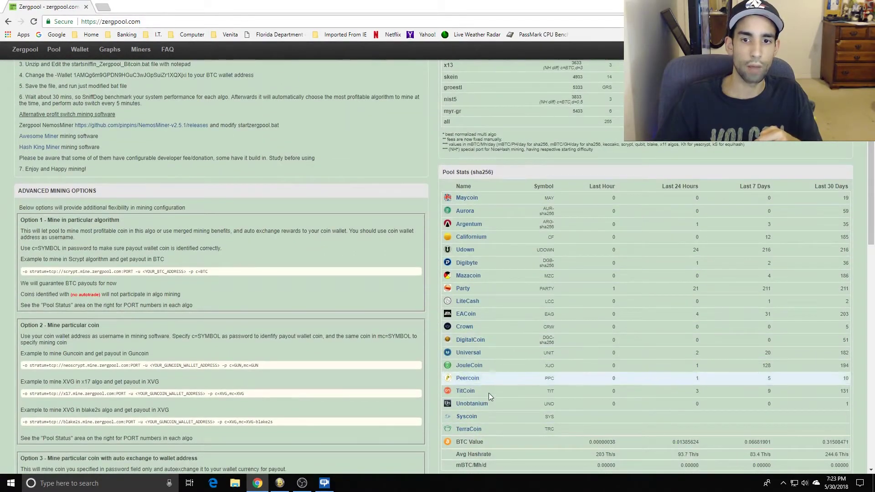
pyautogui.scroll(5, 536, 317)
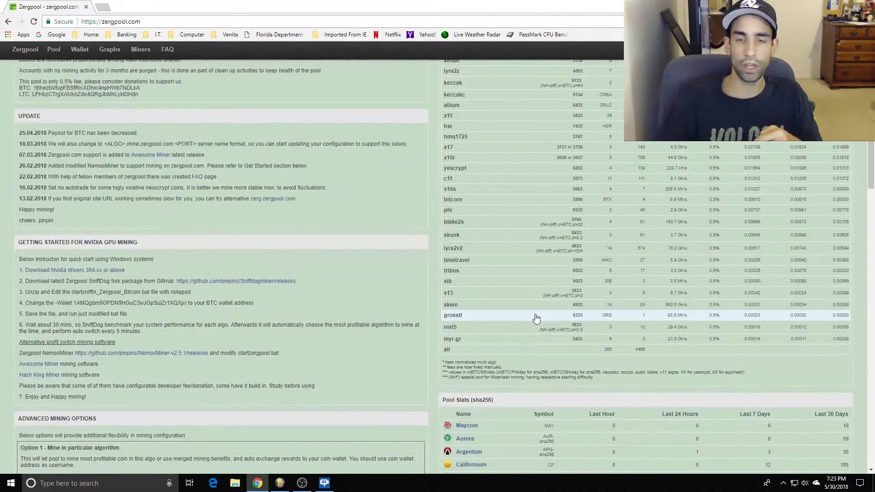
pyautogui.scroll(3, 536, 318)
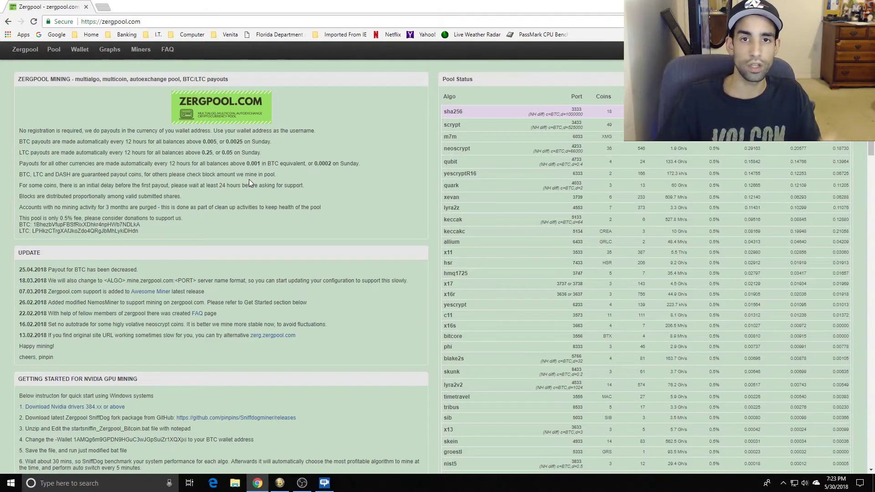
pyautogui.scroll(-2, 531, 147)
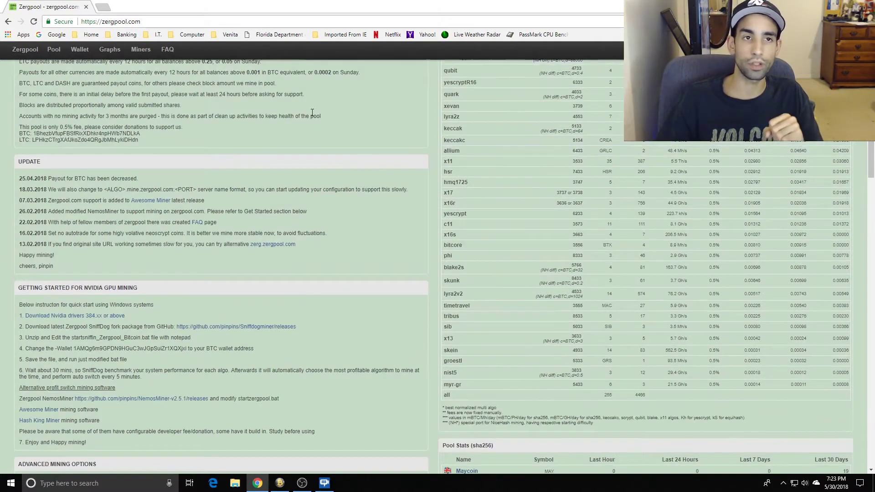
pyautogui.scroll(2, 620, 69)
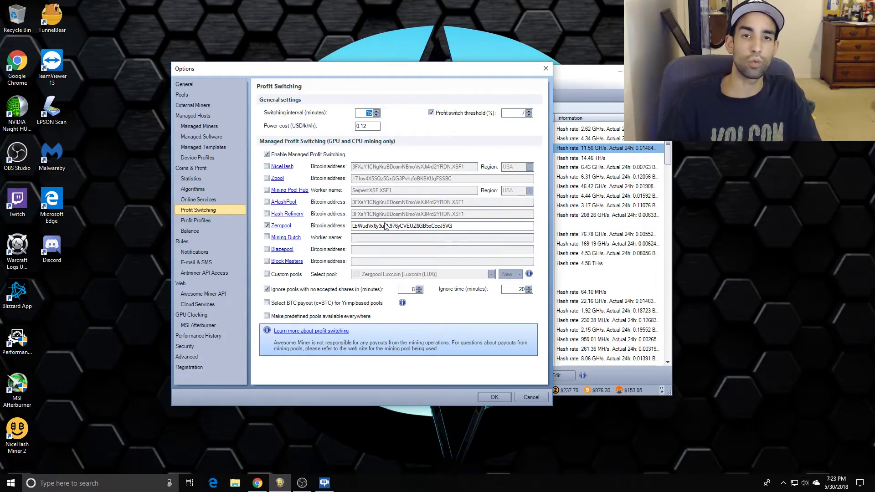
# Highlight the Zergpool Bitcoin payout address, then switch to the Online Services settings page.
pyautogui.moveTo(459, 227); pyautogui.dragTo(343, 236)
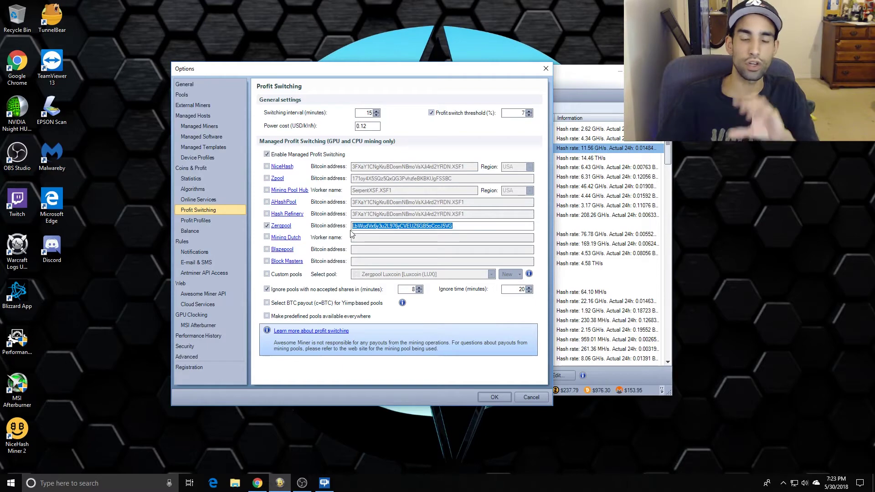
pyautogui.moveTo(363, 76); pyautogui.dragTo(284, 81)
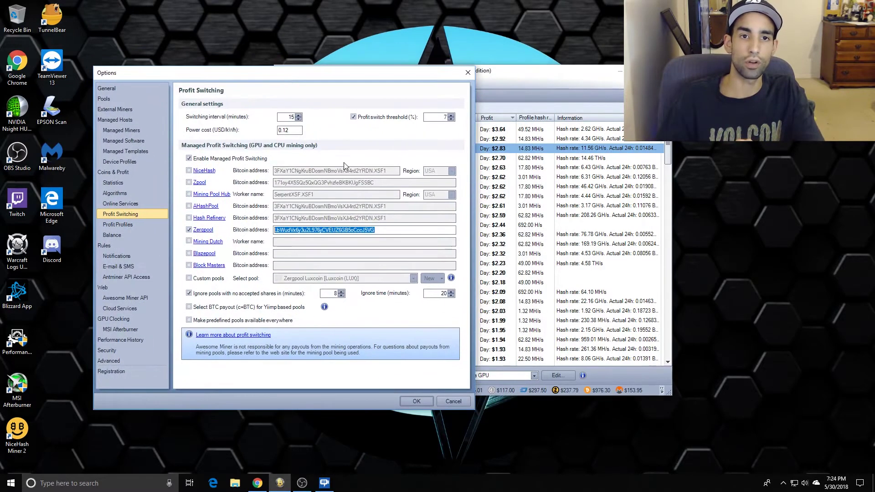
pyautogui.click(376, 230)
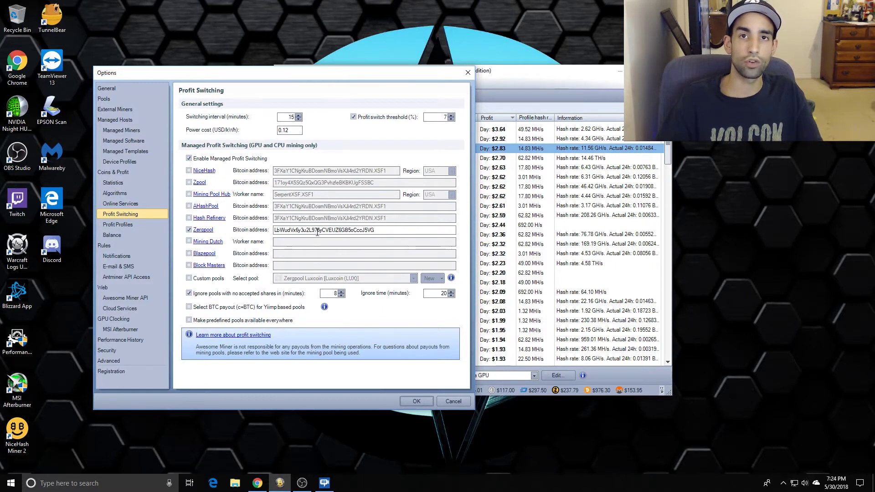
pyautogui.moveTo(384, 230); pyautogui.dragTo(274, 230)
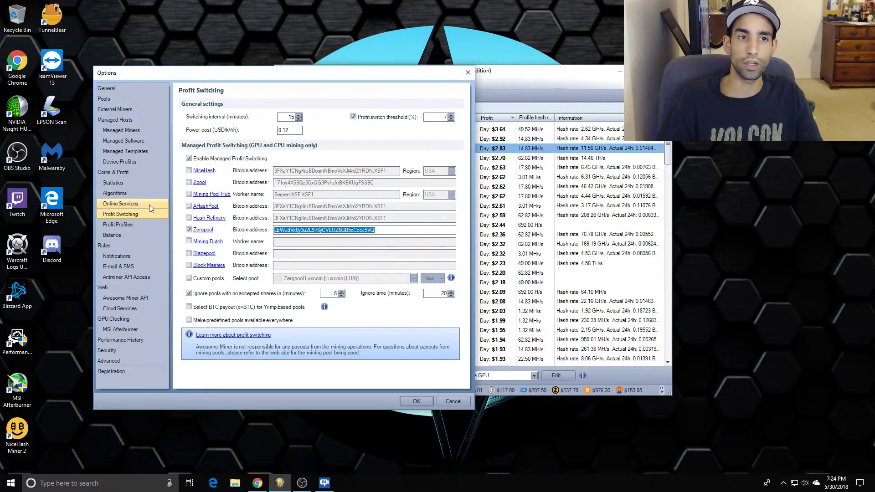
pyautogui.click(149, 204)
# Scroll the predefined online services list down to the Zpool entries and select Zpool Bitcore.
pyautogui.moveTo(322, 73); pyautogui.dragTo(393, 95)
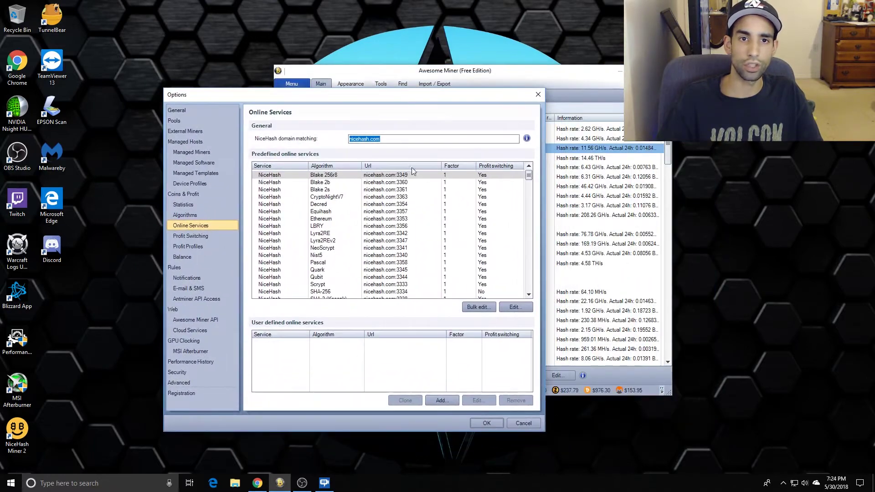
pyautogui.moveTo(529, 175); pyautogui.dragTo(538, 209)
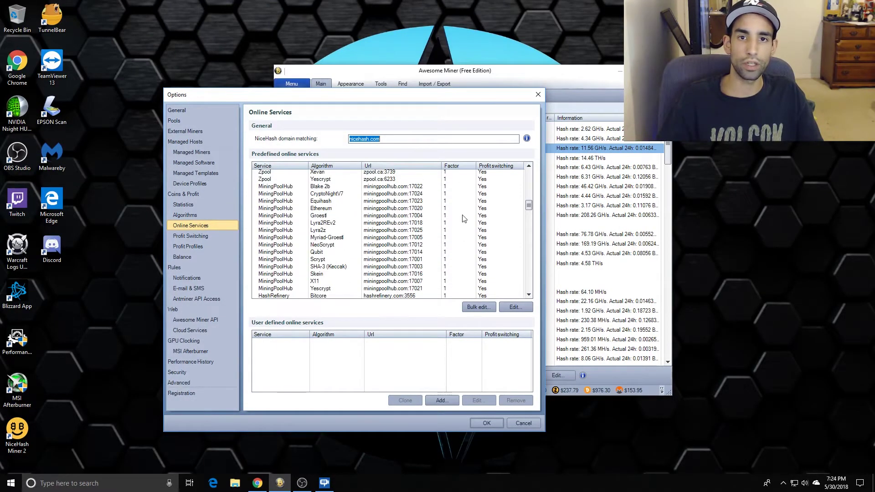
pyautogui.click(382, 187)
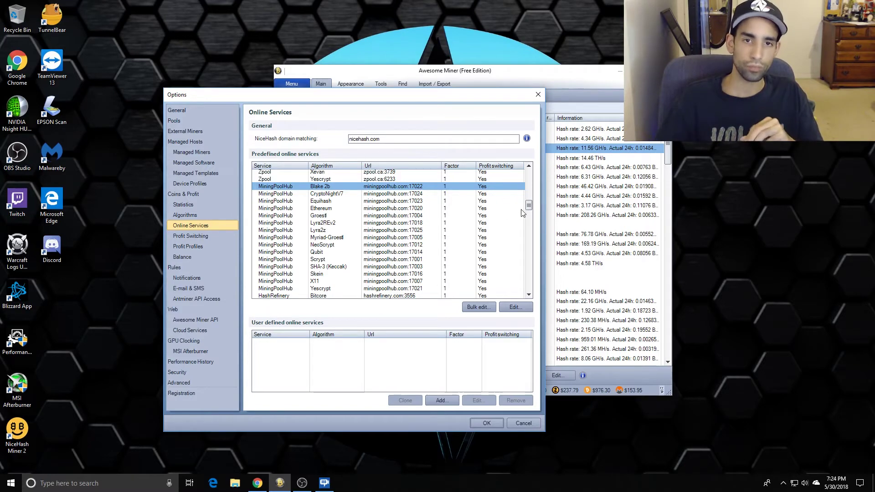
pyautogui.moveTo(534, 208); pyautogui.dragTo(534, 260)
pyautogui.moveTo(532, 258); pyautogui.dragTo(536, 216)
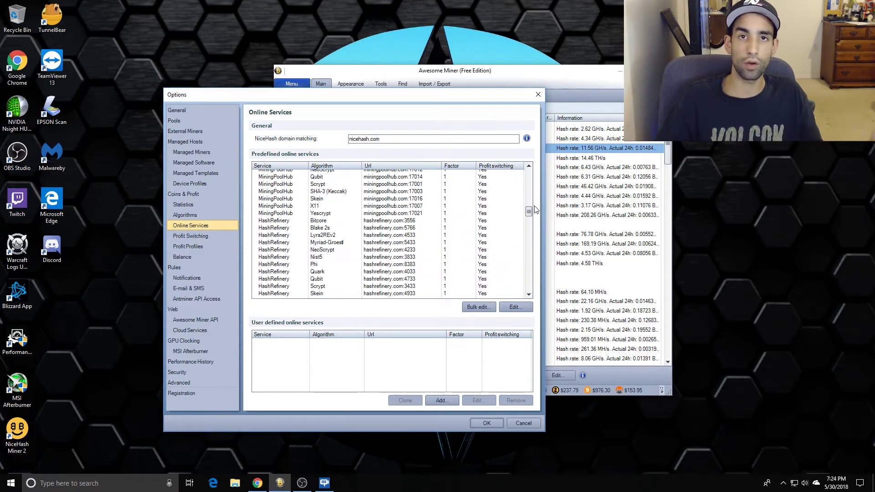
pyautogui.moveTo(530, 211); pyautogui.dragTo(530, 189)
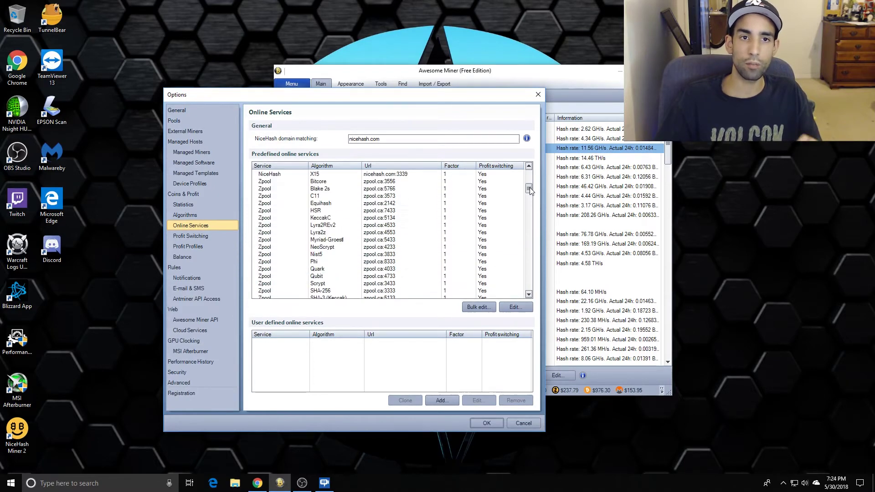
pyautogui.click(324, 182)
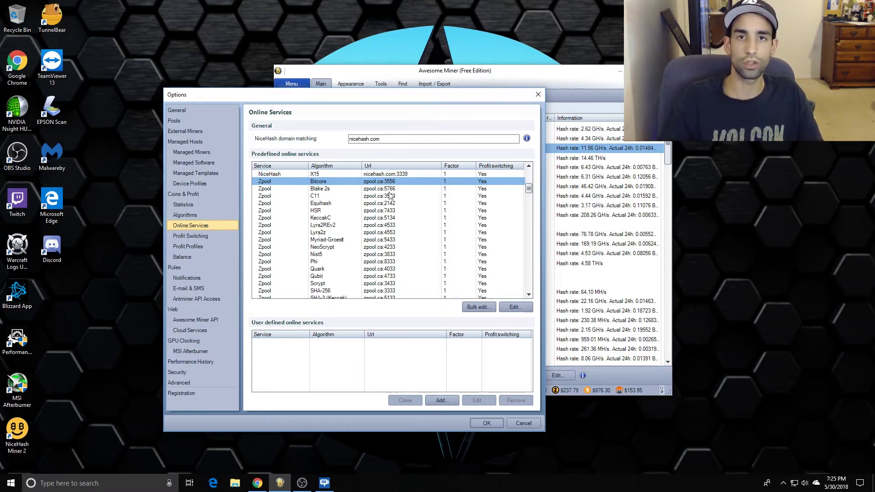
pyautogui.scroll(2, 387, 200)
pyautogui.scroll(-2, 388, 201)
pyautogui.scroll(2, 383, 208)
# Try adding Zpool Equihash, Lyra2z and Nist5 to the selection while scanning the list.
pyautogui.keyDown('ctrl'); pyautogui.click(368, 239); pyautogui.keyUp('ctrl')
pyautogui.keyDown('ctrl'); pyautogui.click(358, 268); pyautogui.keyUp('ctrl')
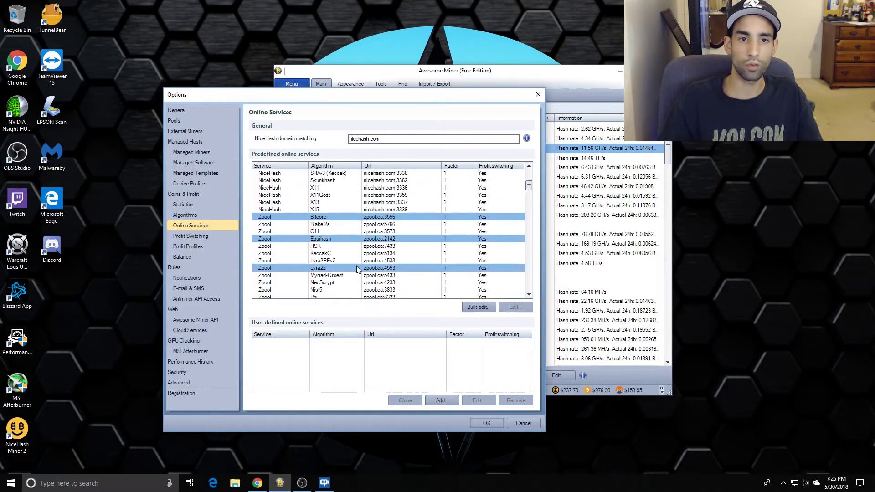
pyautogui.keyDown('ctrl'); pyautogui.click(352, 291); pyautogui.keyUp('ctrl')
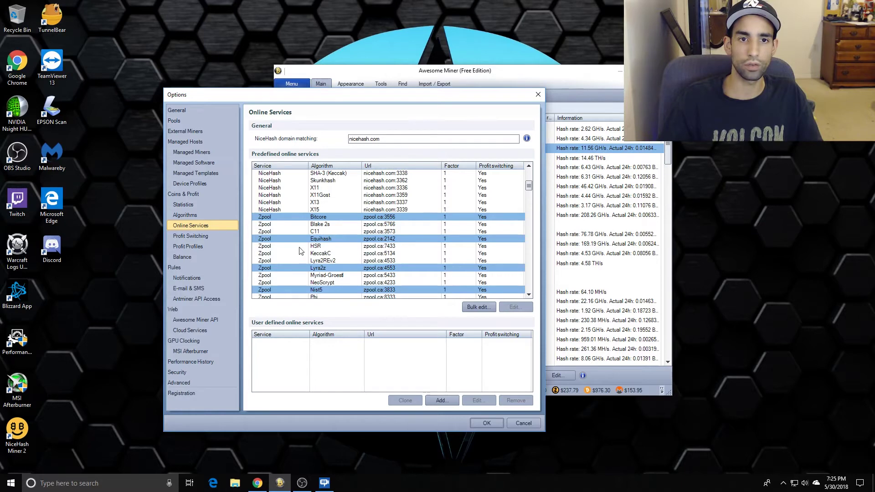
pyautogui.scroll(-15, 354, 245)
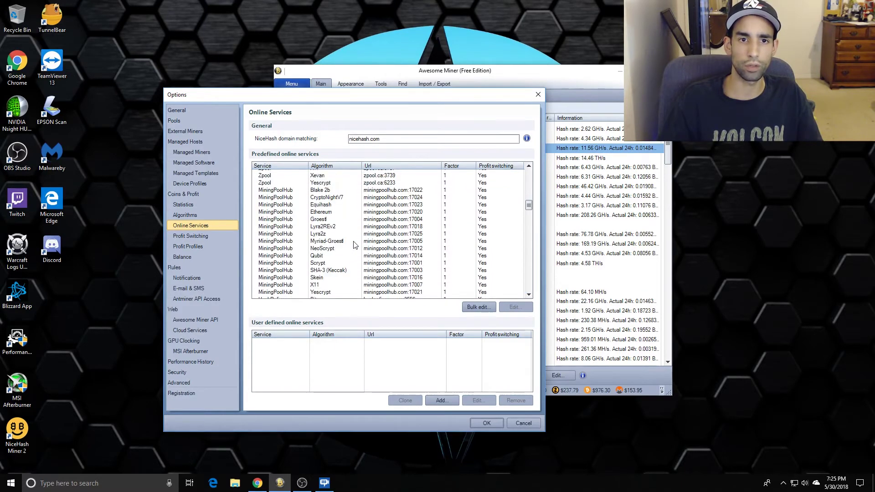
pyautogui.scroll(-12, 354, 245)
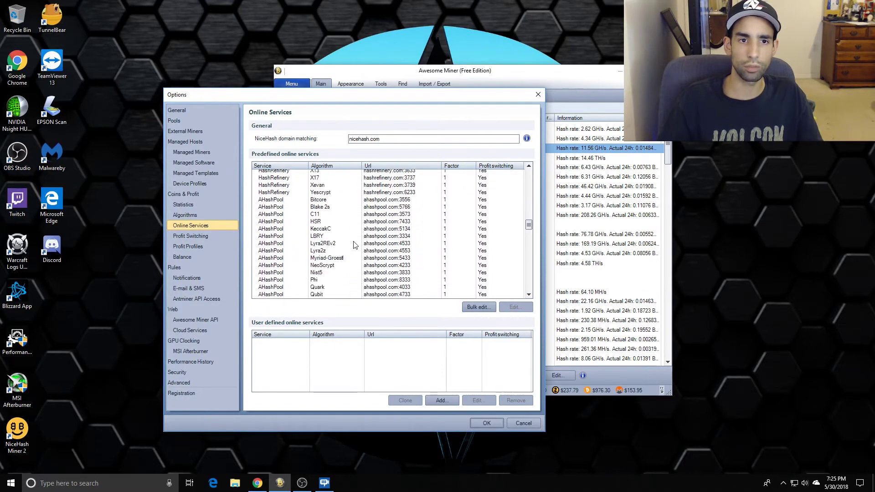
pyautogui.scroll(-1, 355, 246)
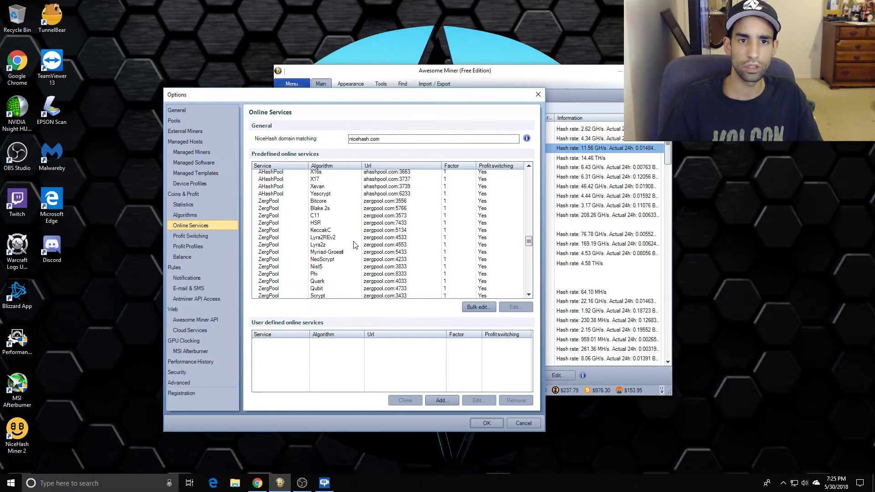
pyautogui.scroll(-3, 355, 252)
pyautogui.scroll(7, 355, 252)
pyautogui.scroll(6, 355, 252)
pyautogui.scroll(8, 360, 253)
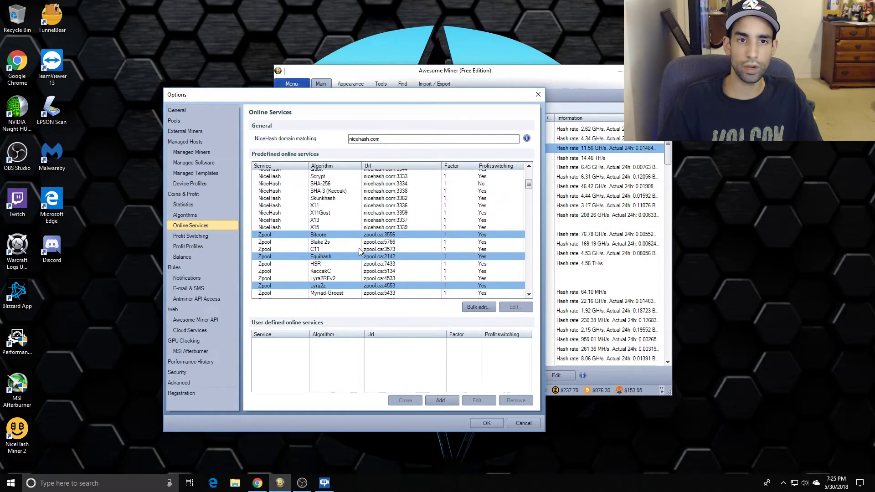
# Select the full Zpool range from Bitcore through Yescrypt.
pyautogui.click(367, 235)
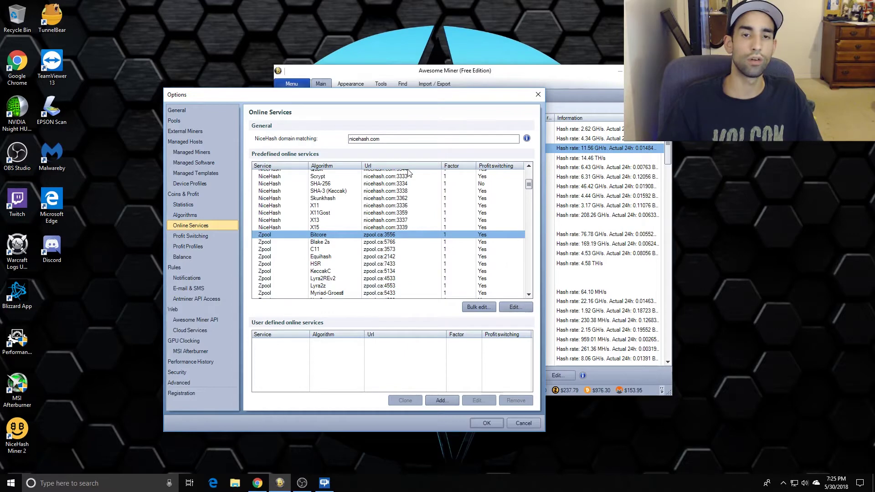
pyautogui.scroll(-2, 407, 232)
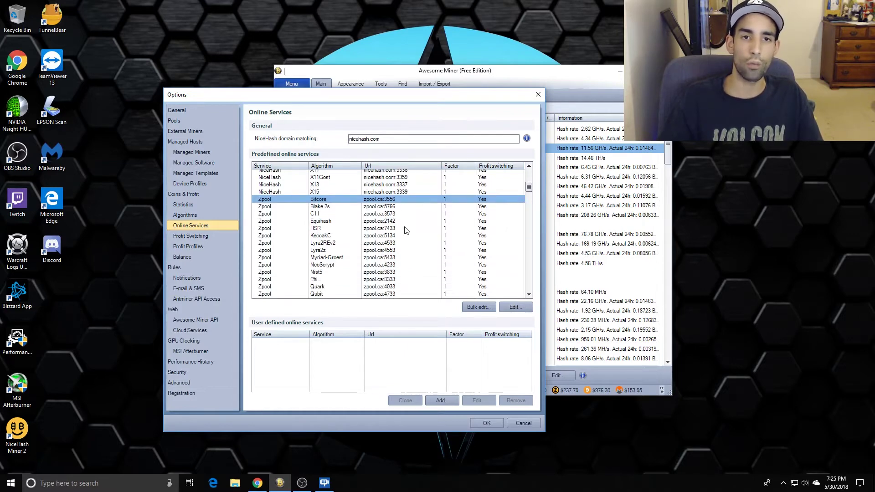
pyautogui.scroll(-5, 406, 232)
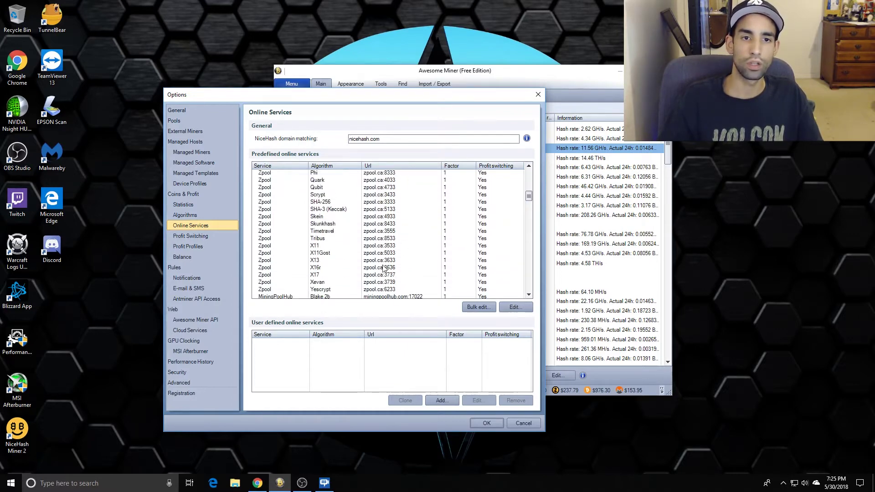
pyautogui.keyDown('shift'); pyautogui.click(385, 290); pyautogui.keyUp('shift')
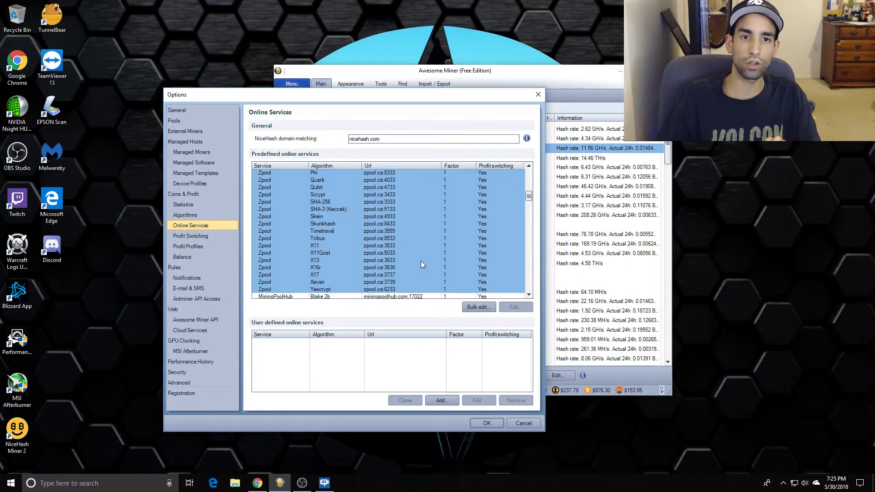
pyautogui.scroll(4, 431, 193)
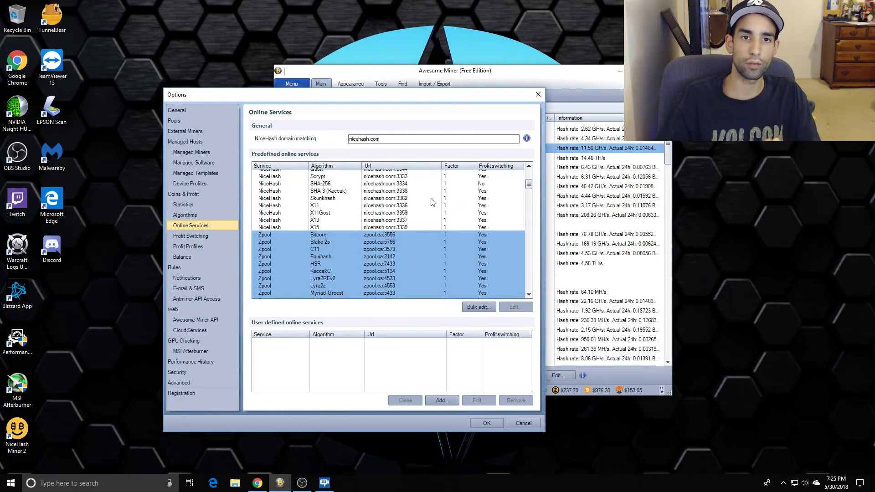
pyautogui.scroll(-5, 427, 229)
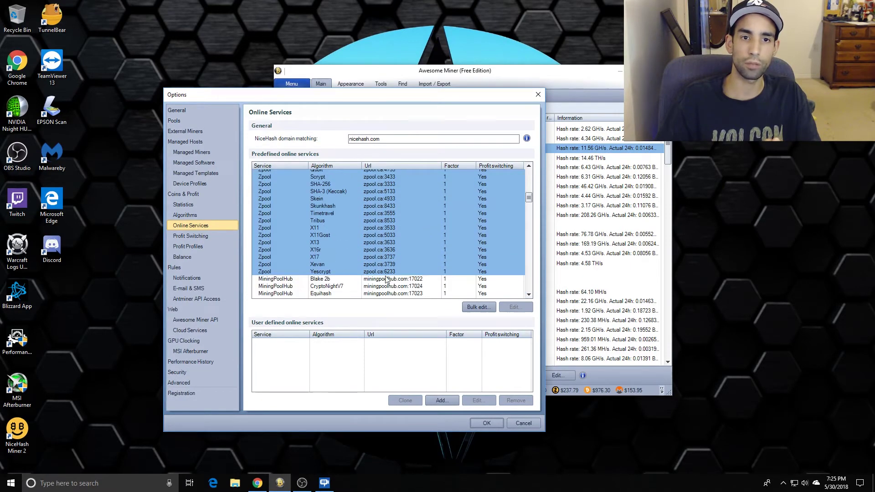
# Bulk-edit the selected Zpool entries with only the Password field marked for update.
pyautogui.click(477, 307)
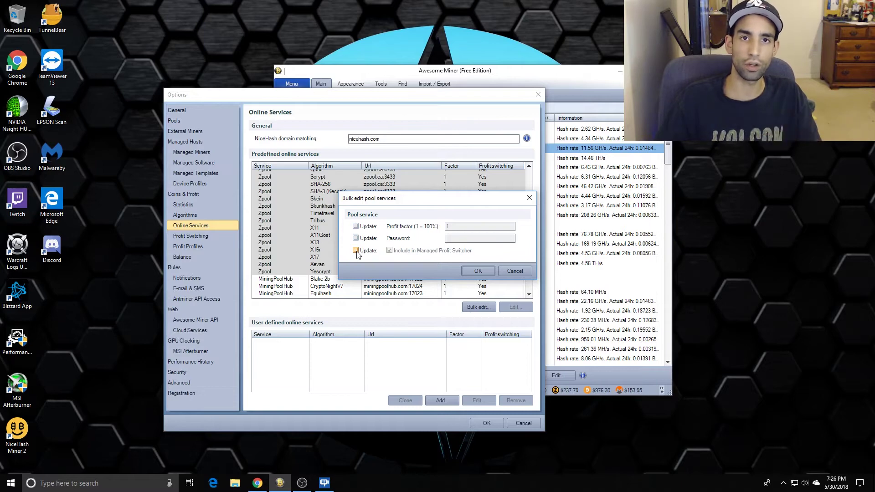
pyautogui.click(356, 252)
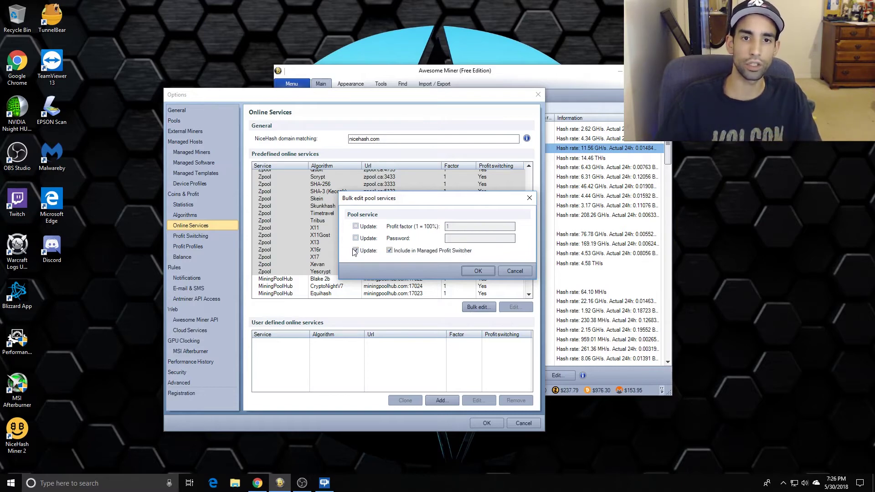
pyautogui.click(358, 252)
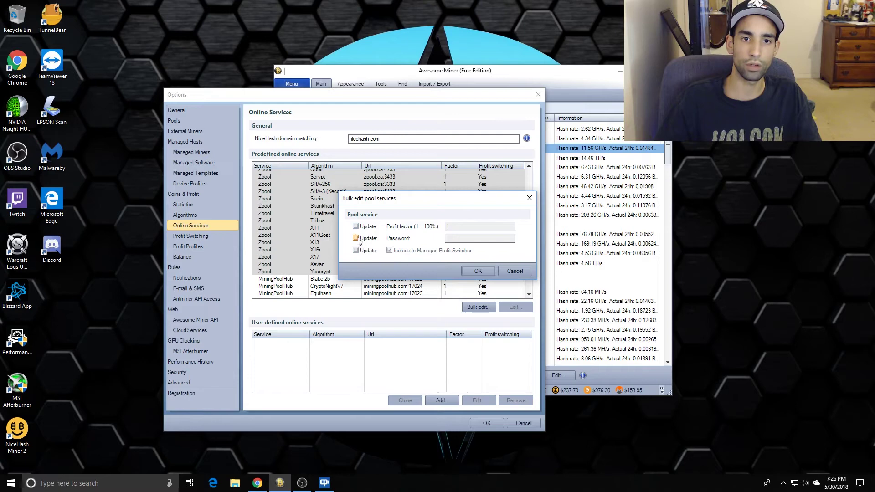
pyautogui.click(356, 239)
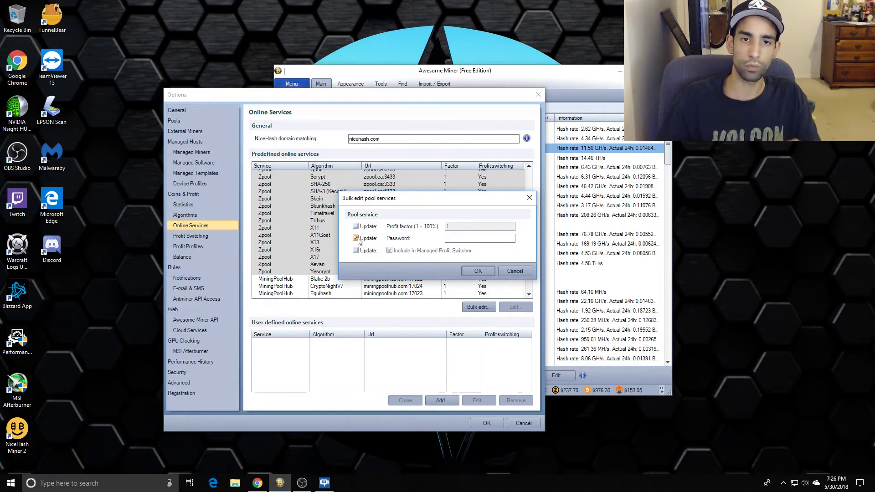
pyautogui.click(480, 236)
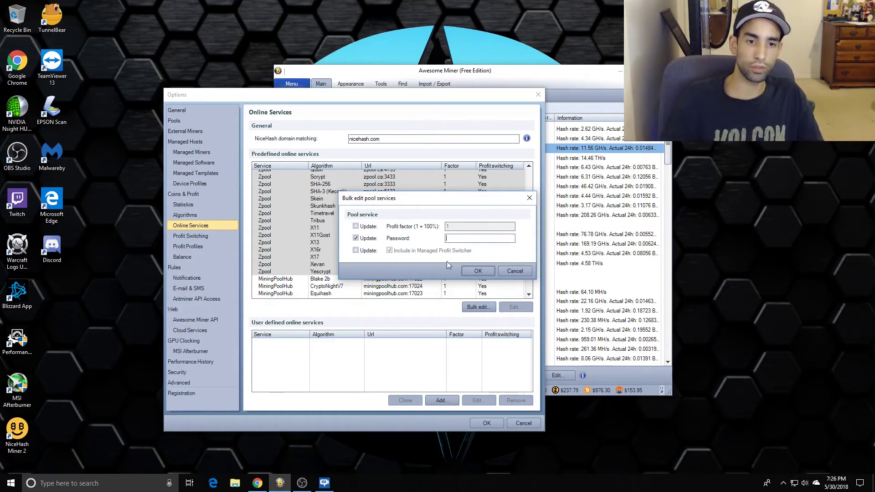
# Find Zergpool's Advanced Mining Options and highlight the c=BTC and c=XVG,mc=XVG password examples.
pyautogui.click(261, 485)
pyautogui.scroll(-9, 243, 326)
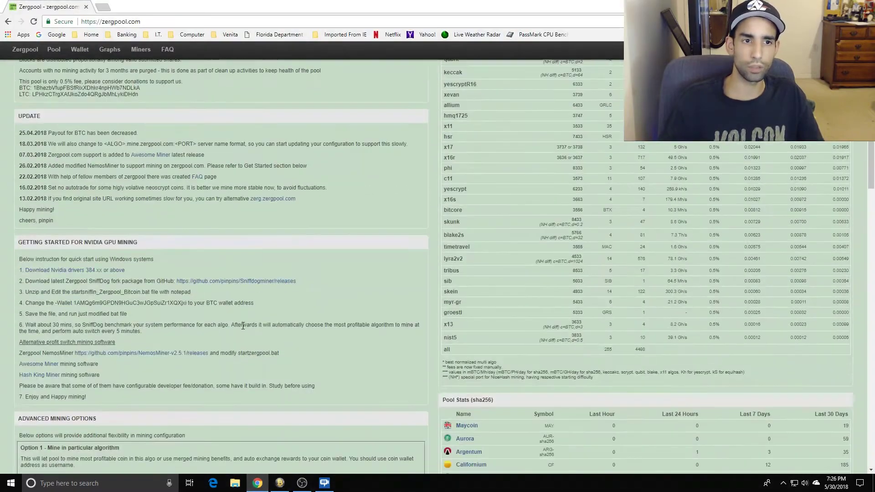
pyautogui.scroll(-1, 243, 326)
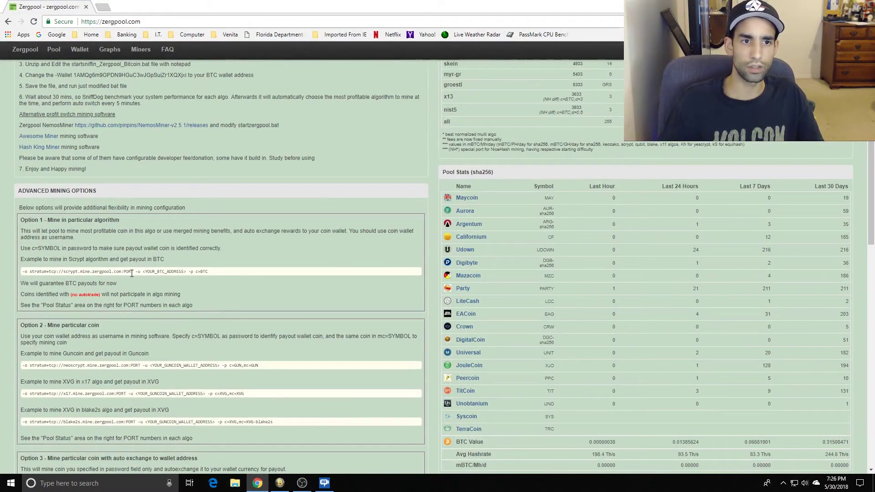
pyautogui.moveTo(196, 272); pyautogui.dragTo(211, 273)
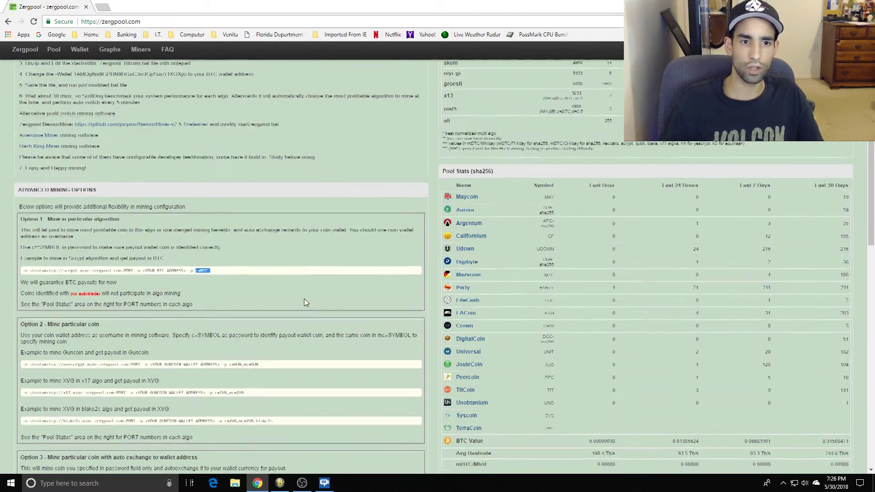
pyautogui.scroll(-1, 305, 299)
pyautogui.moveTo(251, 349); pyautogui.dragTo(215, 352)
pyautogui.click(238, 349)
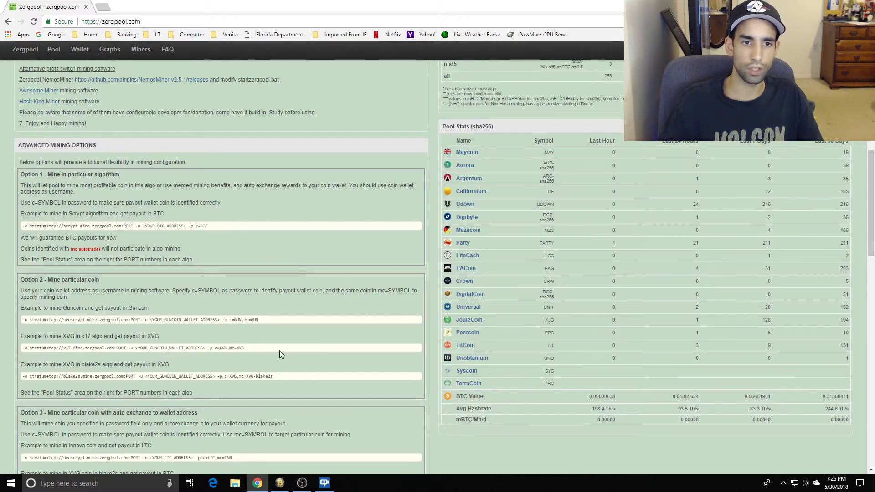
pyautogui.click(280, 483)
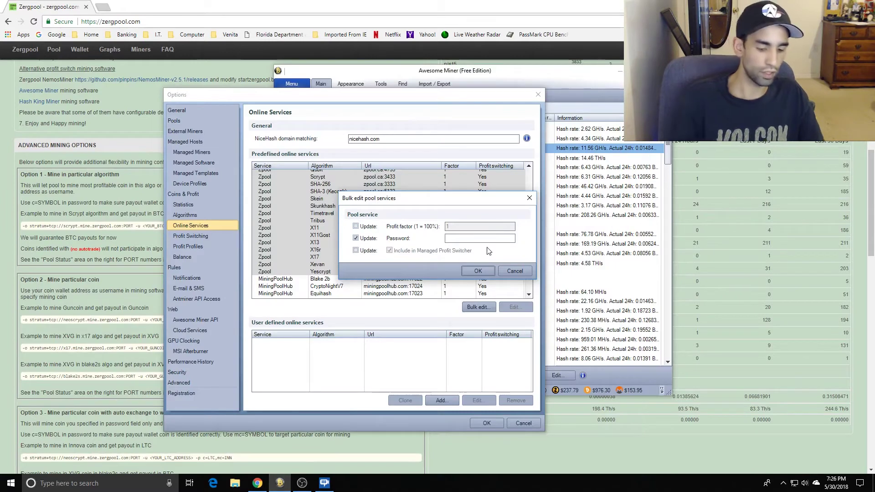
pyautogui.write('c=LTC')
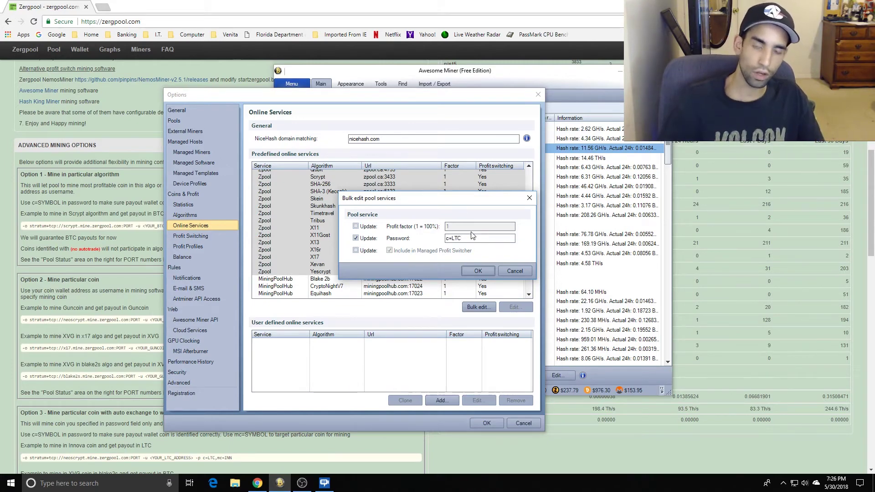
pyautogui.moveTo(469, 238); pyautogui.dragTo(445, 239)
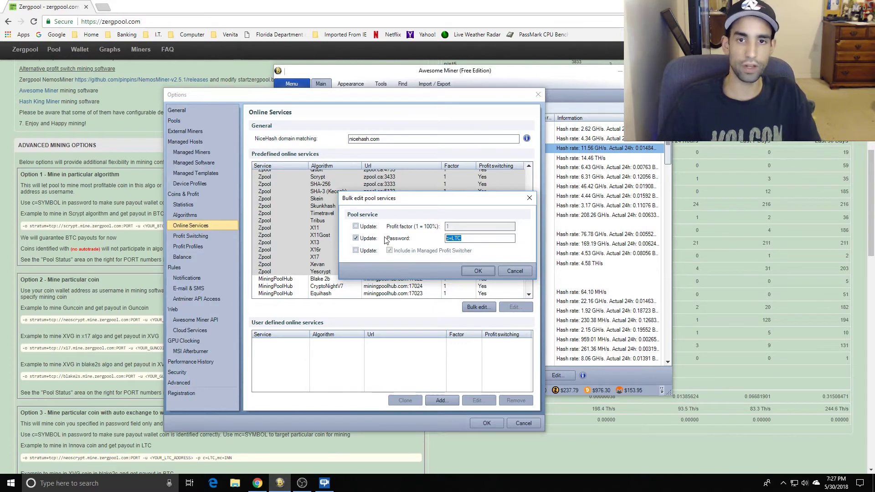
pyautogui.press('BackSpace')
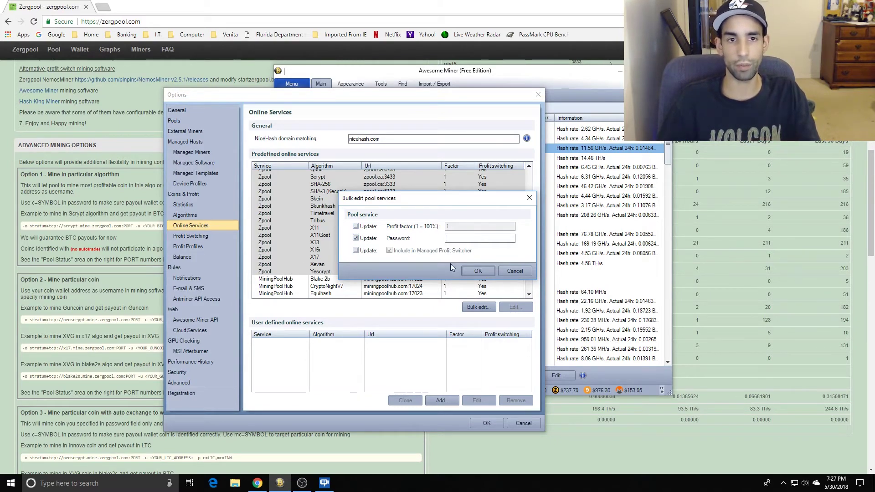
pyautogui.click(104, 8)
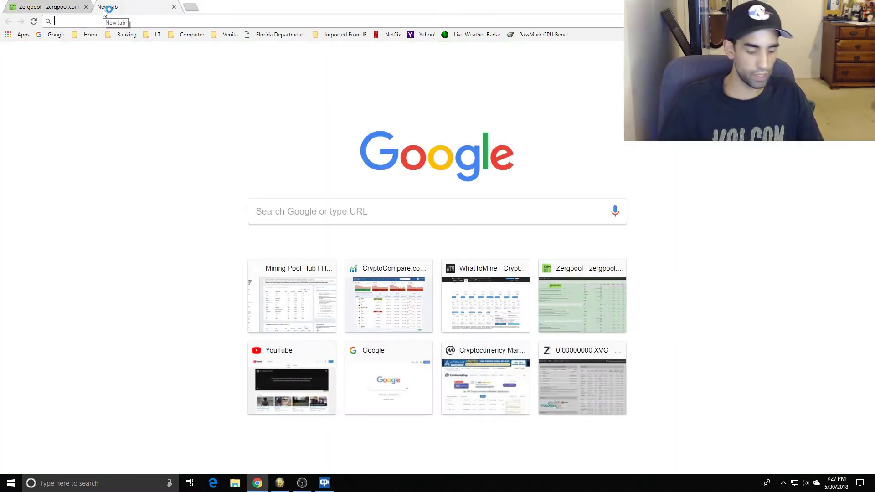
# Go to the zpool.ca home page and scroll to its stratum server password instructions.
pyautogui.write('zpol')
pyautogui.press('Return')
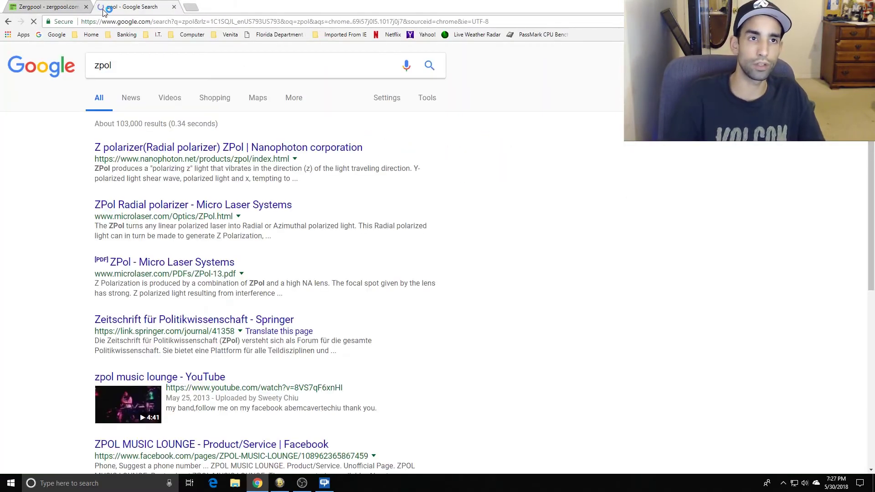
pyautogui.click(145, 23)
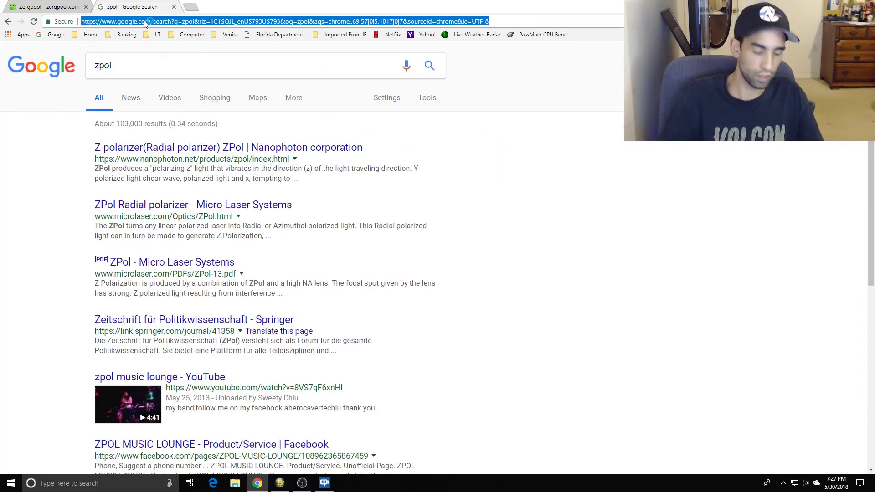
pyautogui.write('zpool.ca/?address=DFfebyFi4NxcYCKUwZeqWptfd5EHfREMoG')
pyautogui.press('Return')
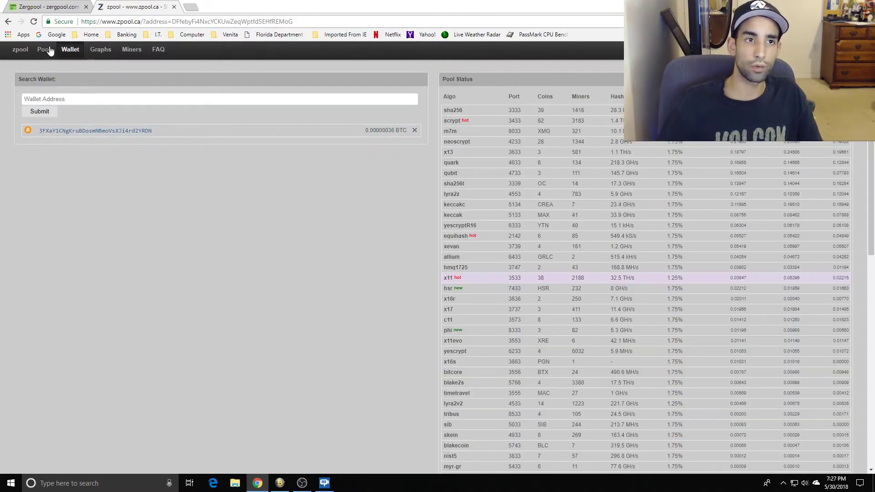
pyautogui.click(25, 51)
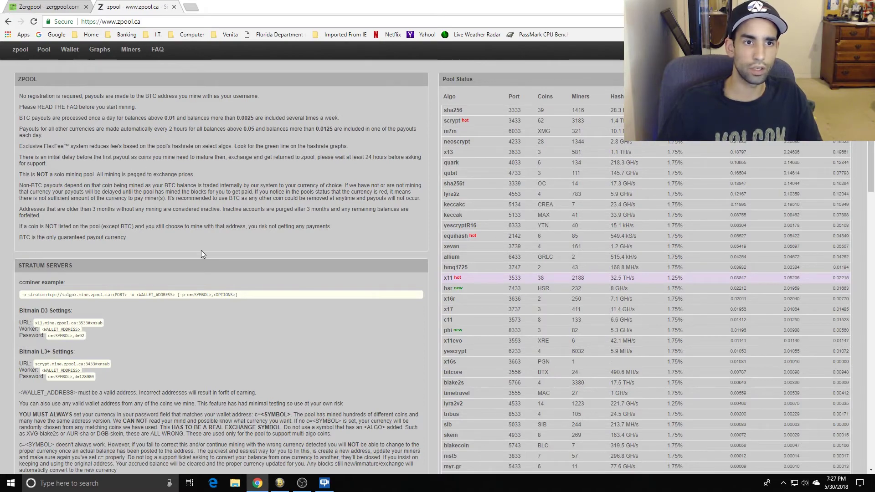
pyautogui.scroll(-1, 302, 240)
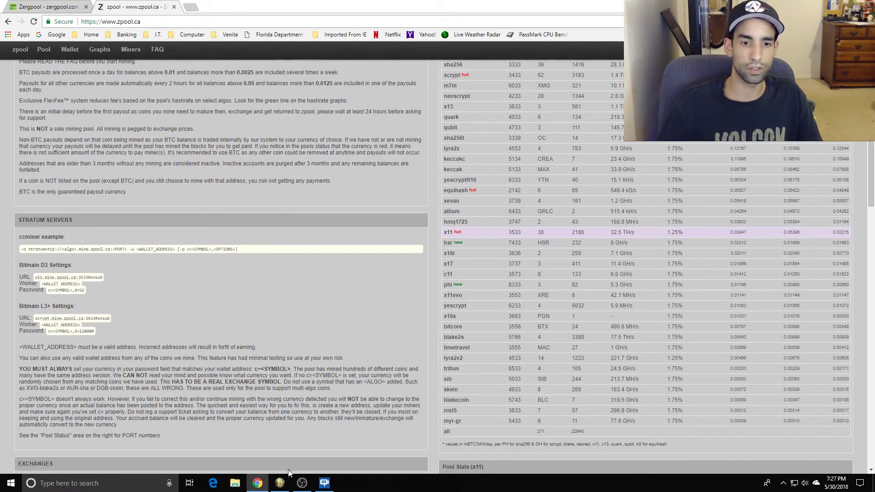
# Enter c=LTC as the bulk edit password in Awesome Miner, then return to the zpool page.
pyautogui.click(280, 482)
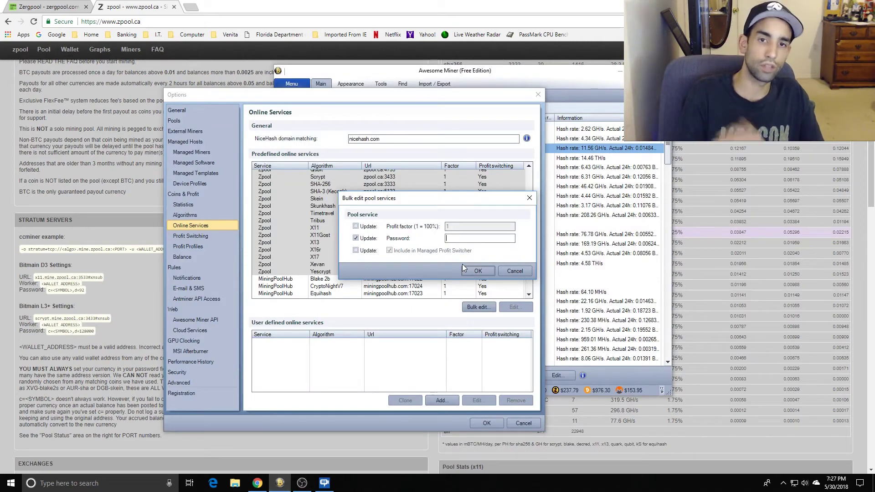
pyautogui.write('c')
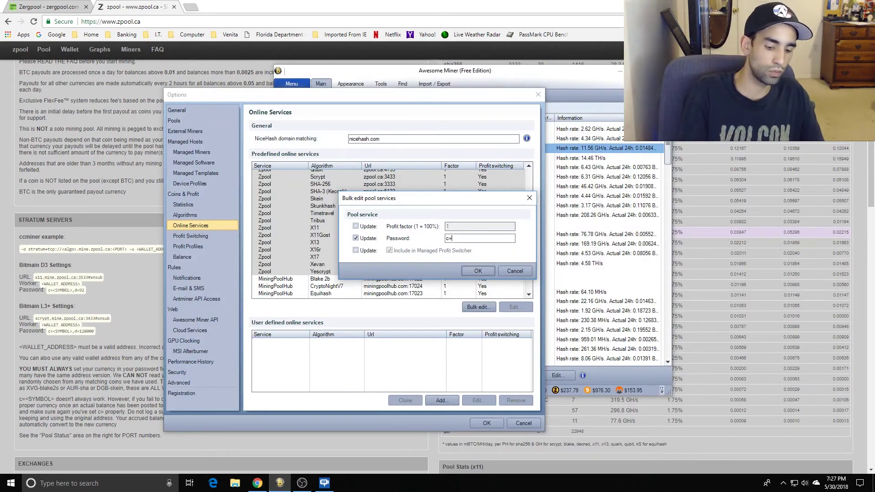
pyautogui.write('=LTC')
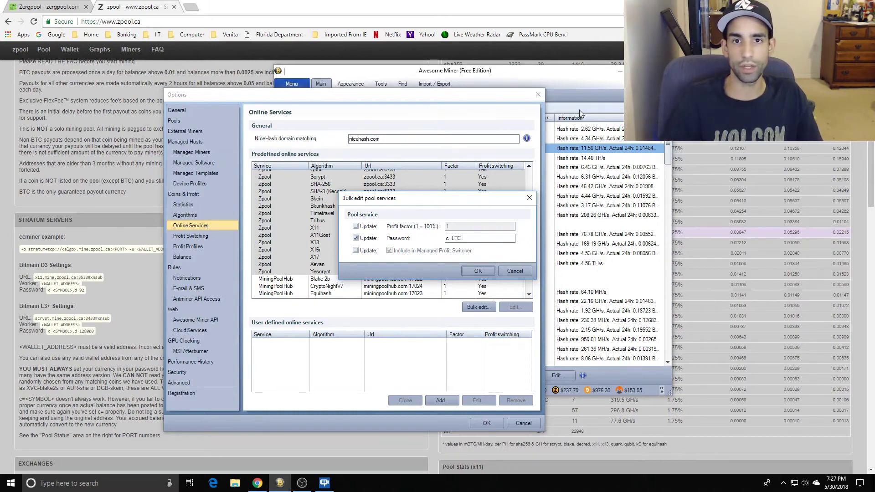
pyautogui.click(545, 5)
pyautogui.scroll(1, 543, 245)
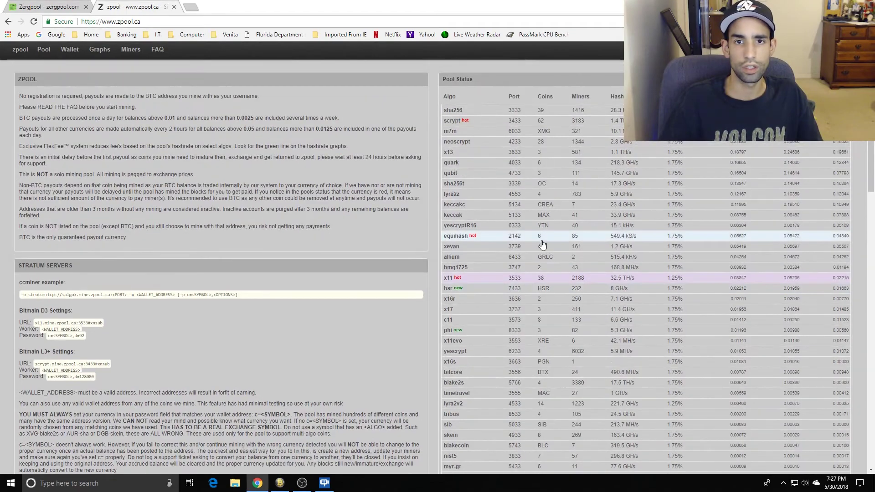
# Reload the zpool page twice to refresh its pool stats, then switch to the Zergpool page.
pyautogui.scroll(-10, 543, 245)
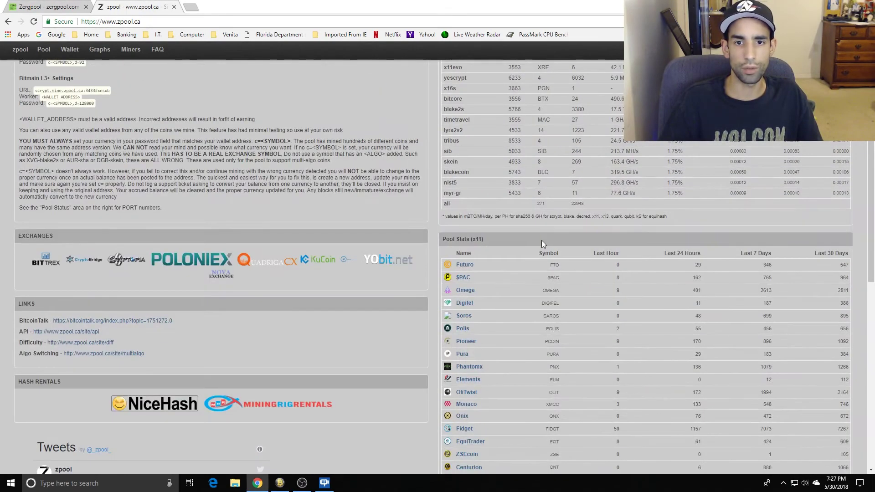
pyautogui.scroll(-10, 543, 245)
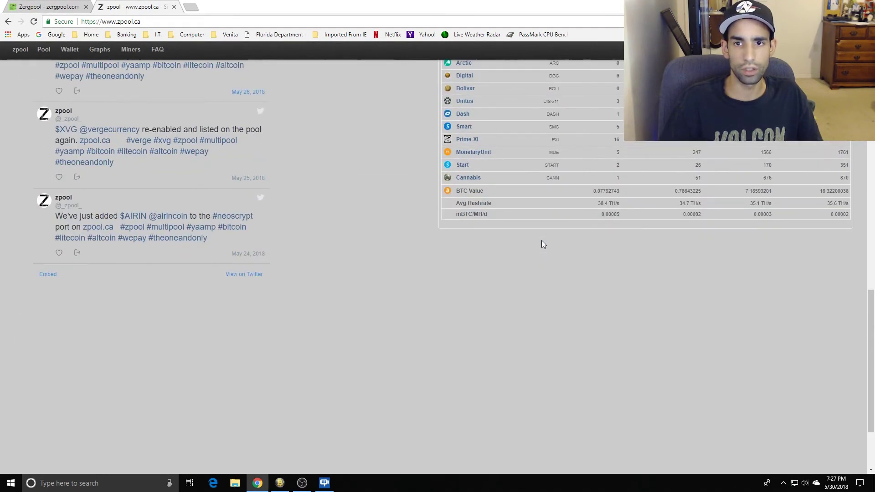
pyautogui.scroll(20, 543, 244)
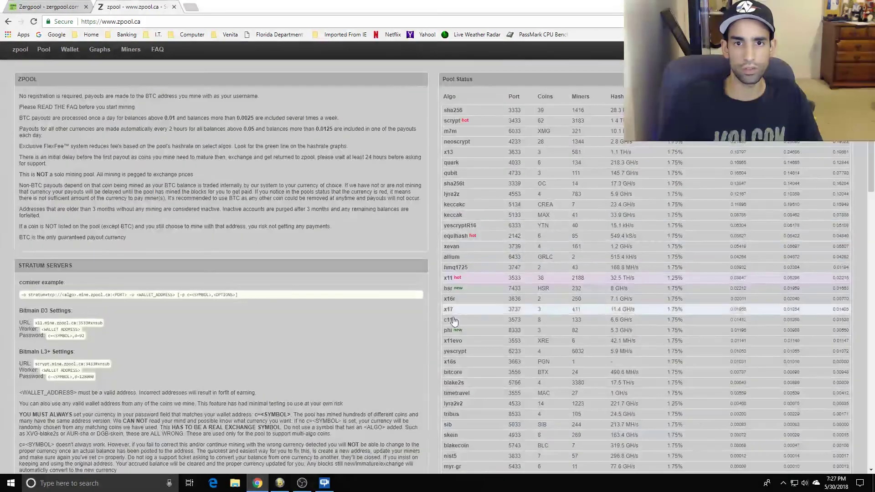
pyautogui.press('F5')
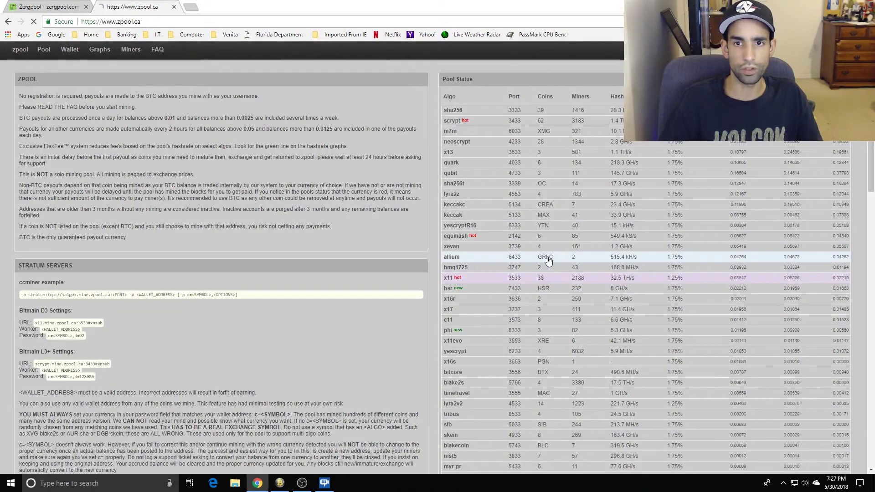
pyautogui.scroll(-6, 548, 261)
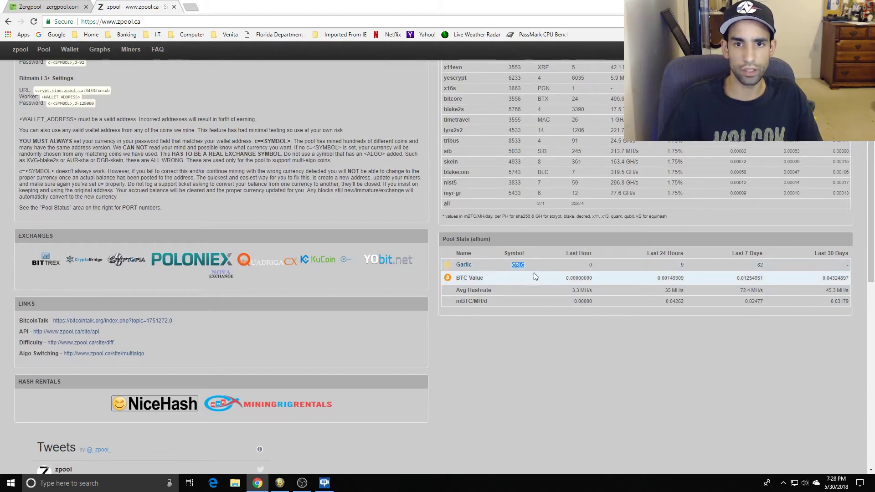
pyautogui.press('F5')
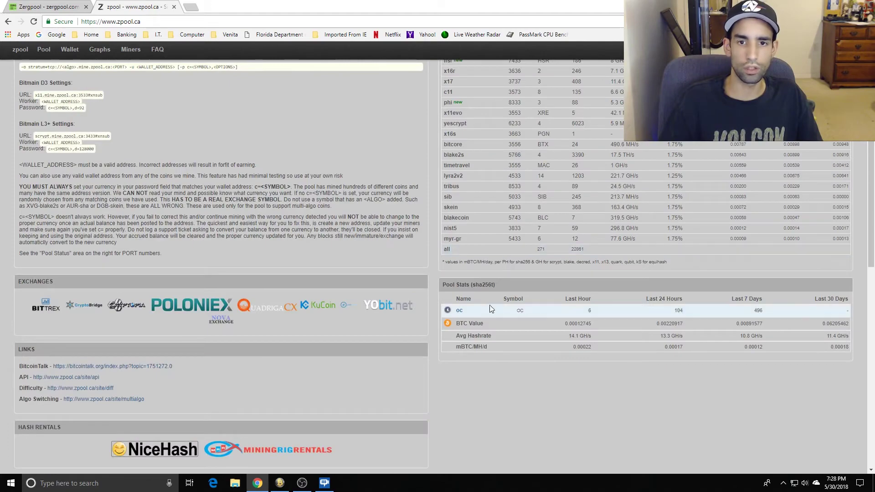
pyautogui.scroll(5, 504, 182)
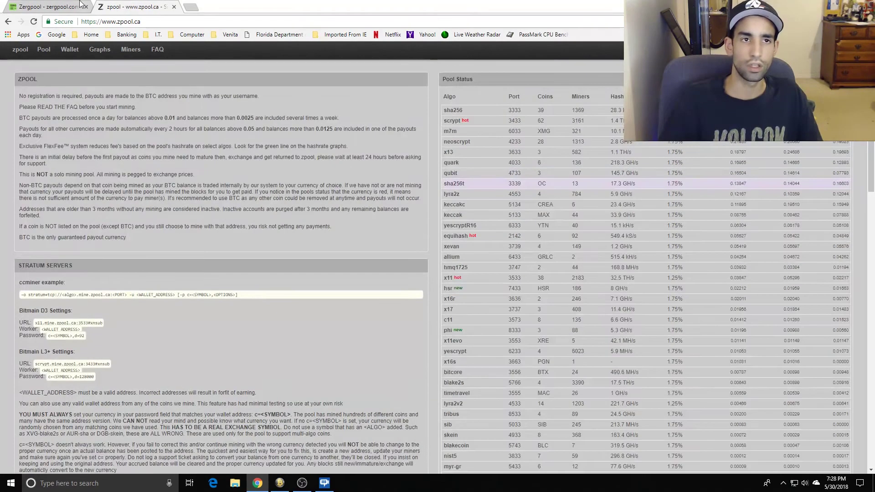
pyautogui.click(45, 7)
pyautogui.click(280, 483)
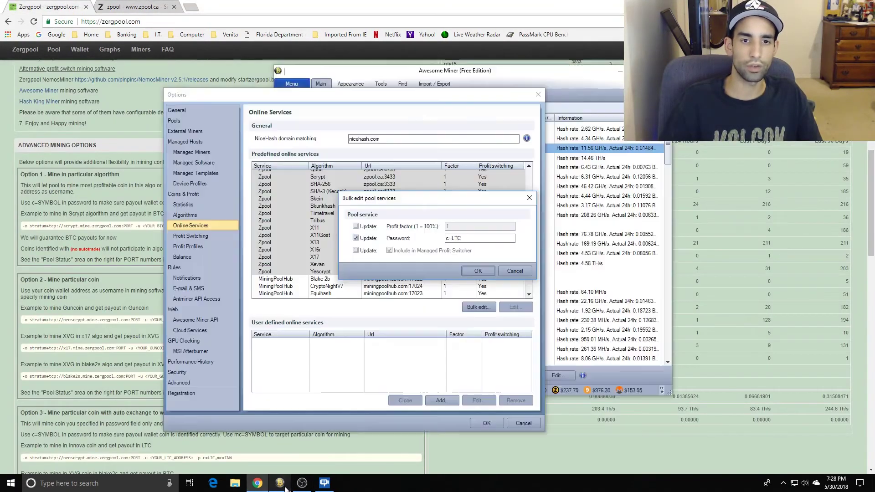
pyautogui.click(478, 272)
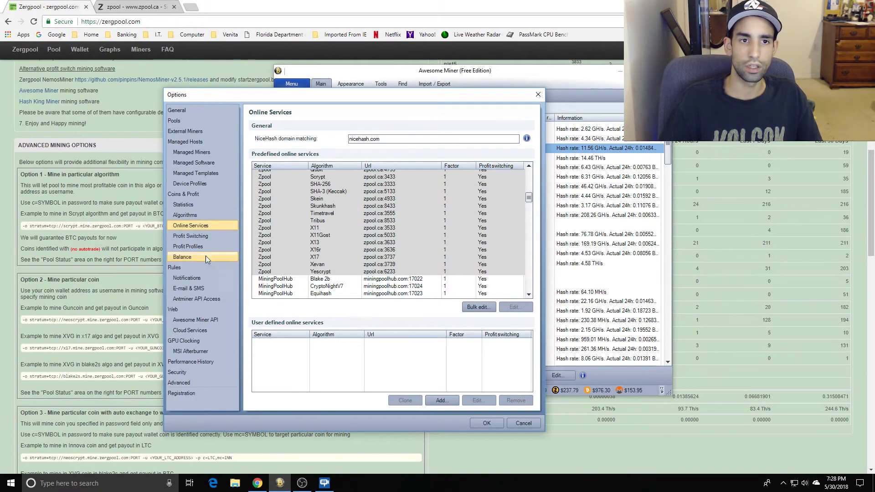
pyautogui.click(197, 236)
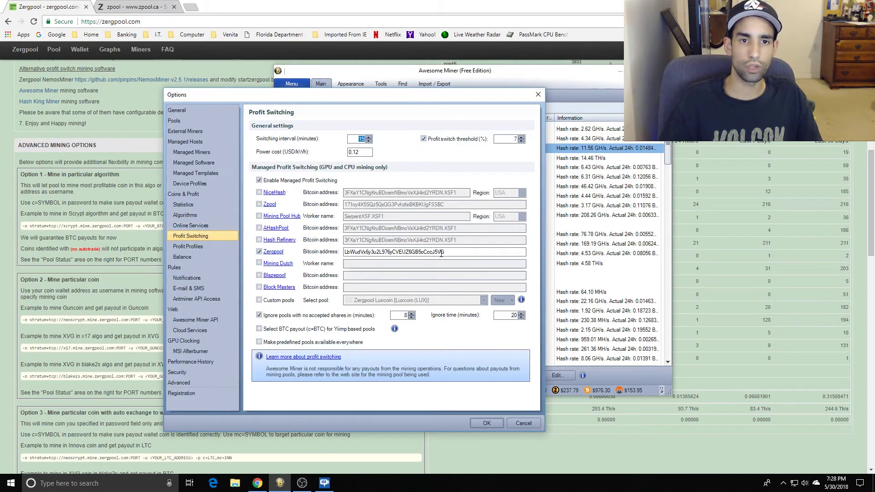
pyautogui.click(373, 205)
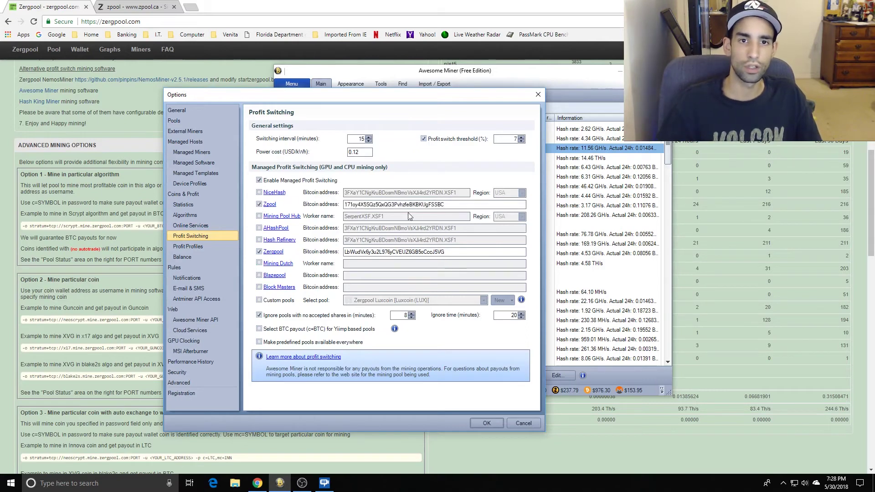
pyautogui.moveTo(451, 204); pyautogui.dragTo(339, 204)
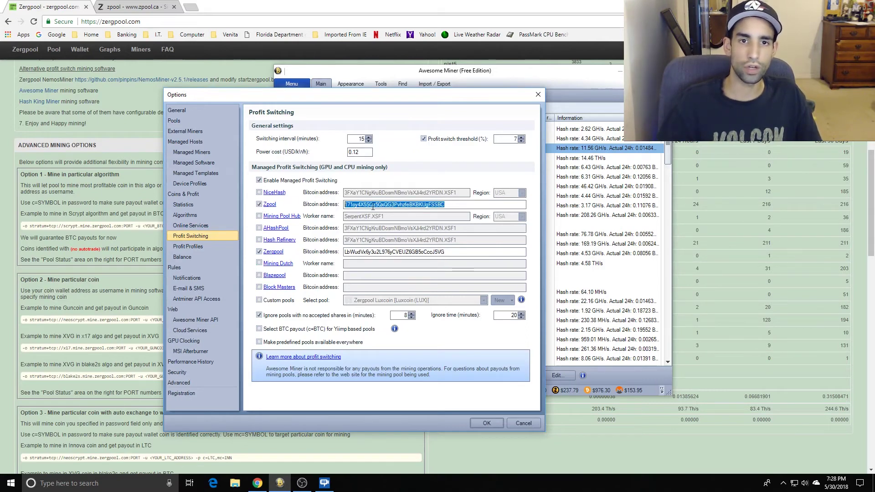
pyautogui.moveTo(460, 205); pyautogui.dragTo(322, 209)
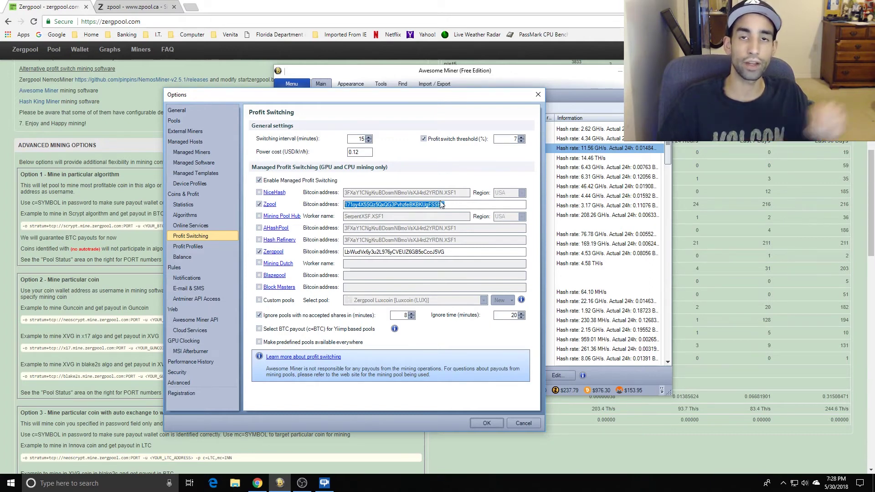
# Open the Online Services settings and start a bulk edit of the pool services.
pyautogui.click(206, 225)
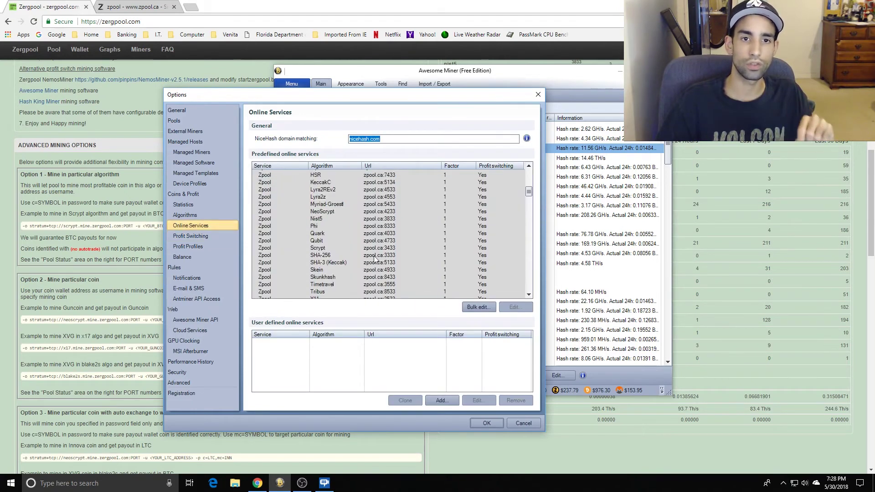
pyautogui.scroll(2, 375, 259)
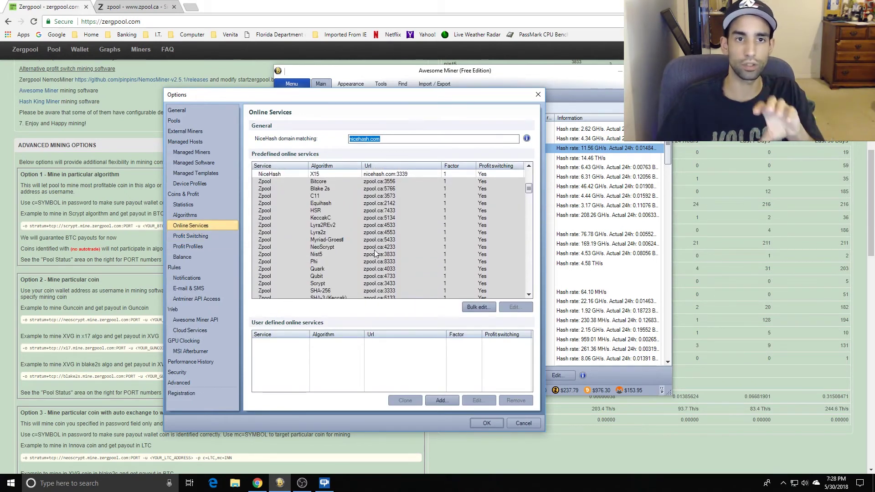
pyautogui.scroll(-1, 375, 252)
pyautogui.scroll(-4, 375, 252)
pyautogui.click(471, 308)
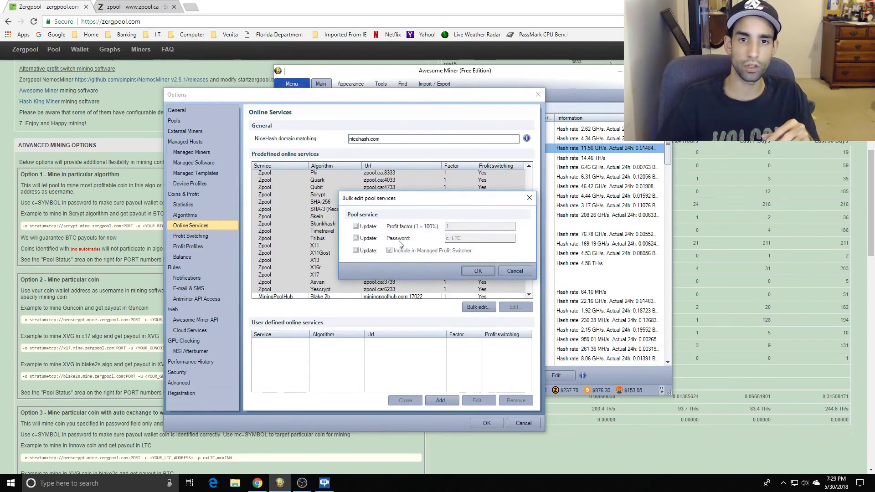
# Toggle the Password Update option and try replacing LTC with BT in the password.
pyautogui.click(372, 242)
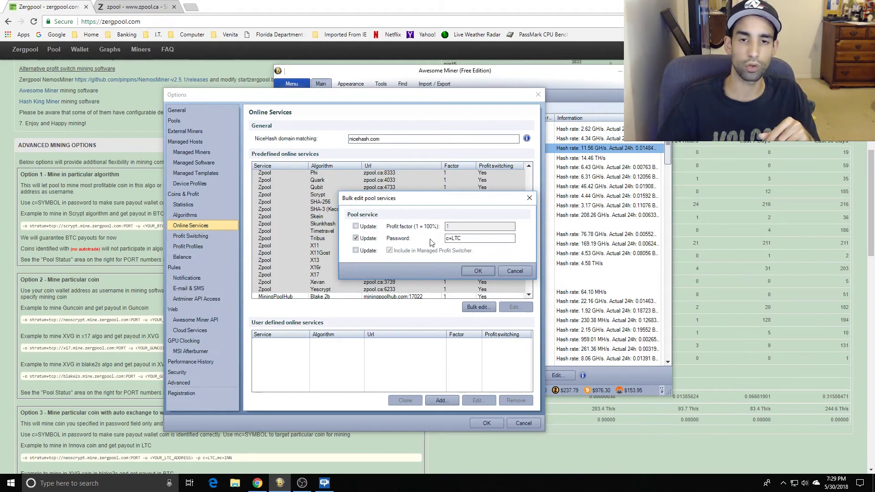
pyautogui.click(356, 239)
pyautogui.click(360, 241)
pyautogui.click(361, 241)
pyautogui.click(361, 241)
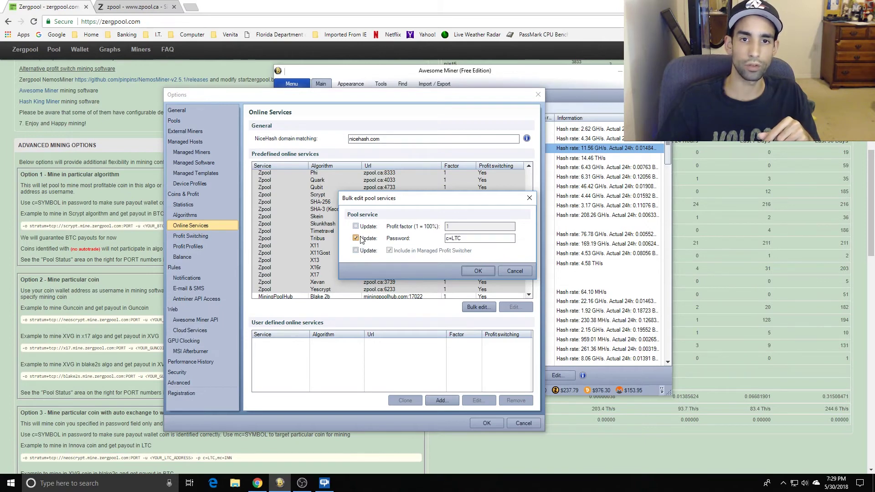
pyautogui.moveTo(462, 239); pyautogui.dragTo(453, 240)
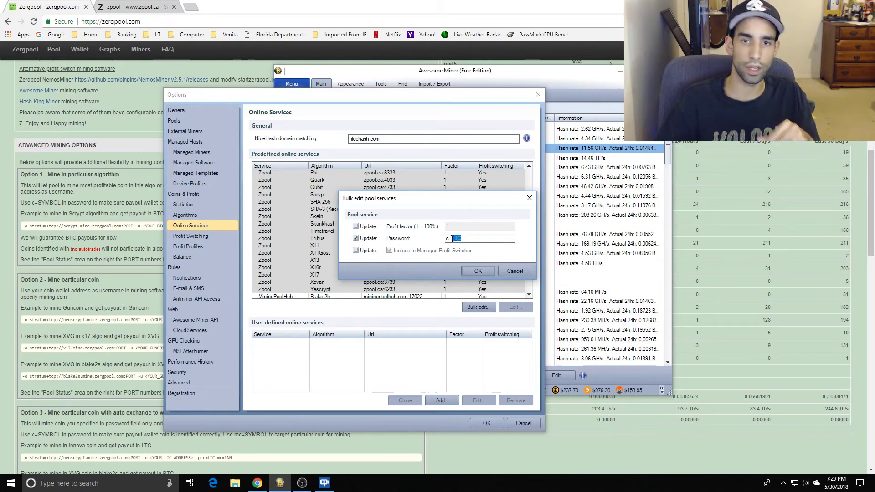
pyautogui.write('BT')
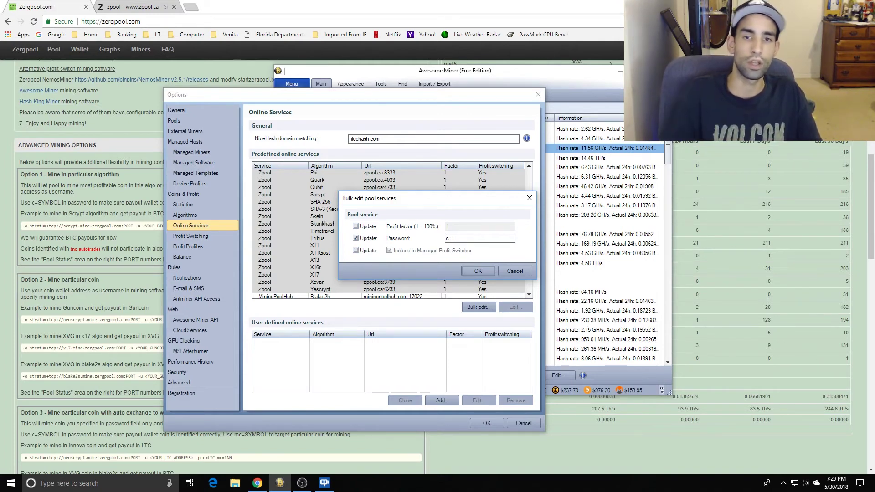
# Turn off the password update, cancel the bulk edit, and close Options unchanged.
pyautogui.click(356, 238)
pyautogui.click(507, 272)
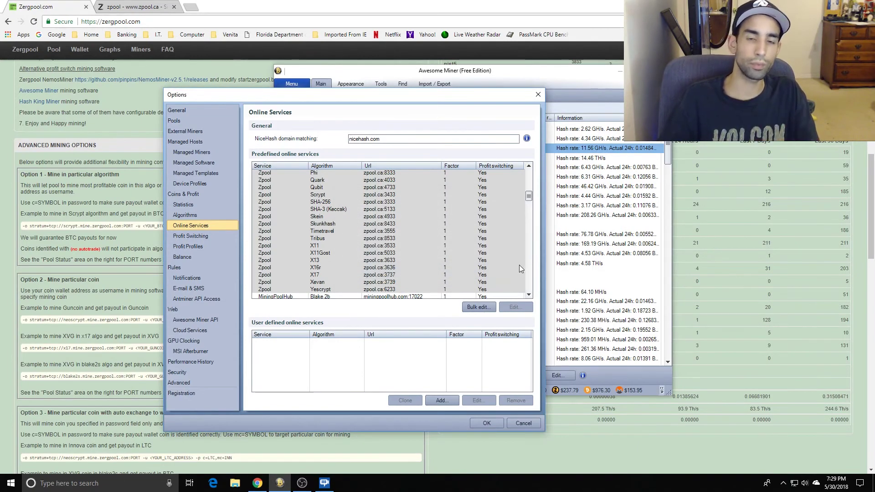
pyautogui.click(538, 95)
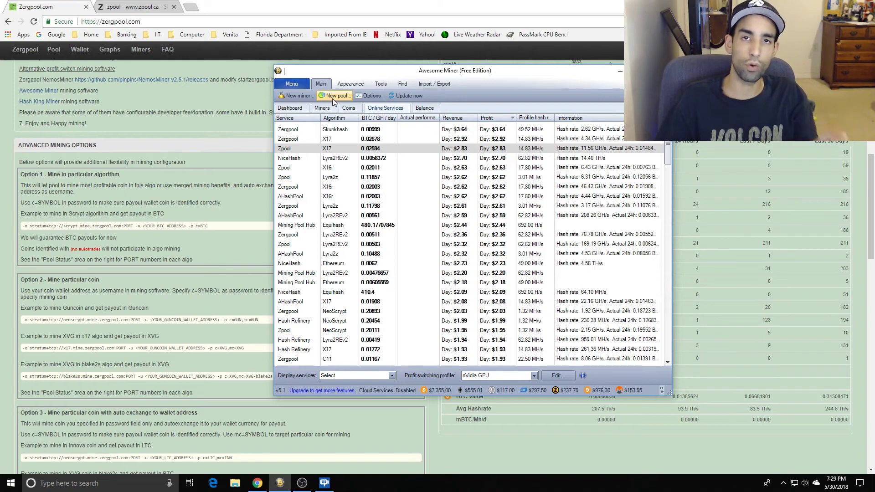
# Open Options and go to the Online Services settings via profit switching.
pyautogui.click(362, 99)
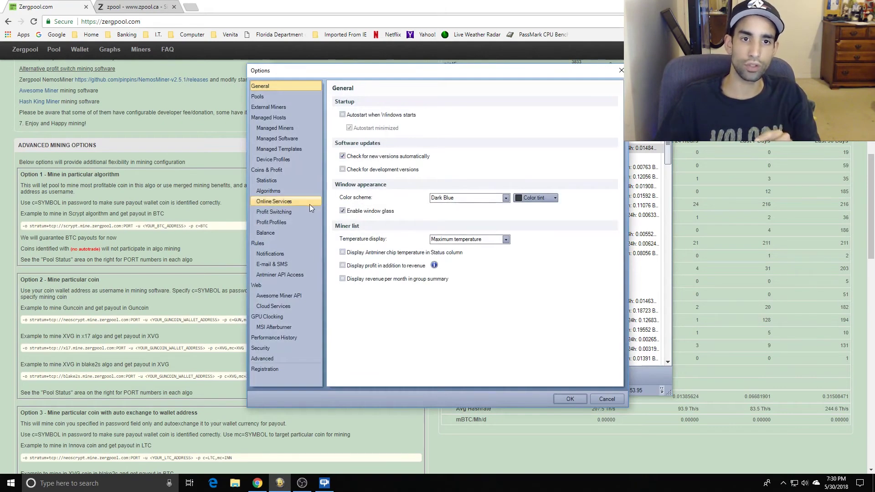
pyautogui.click(299, 213)
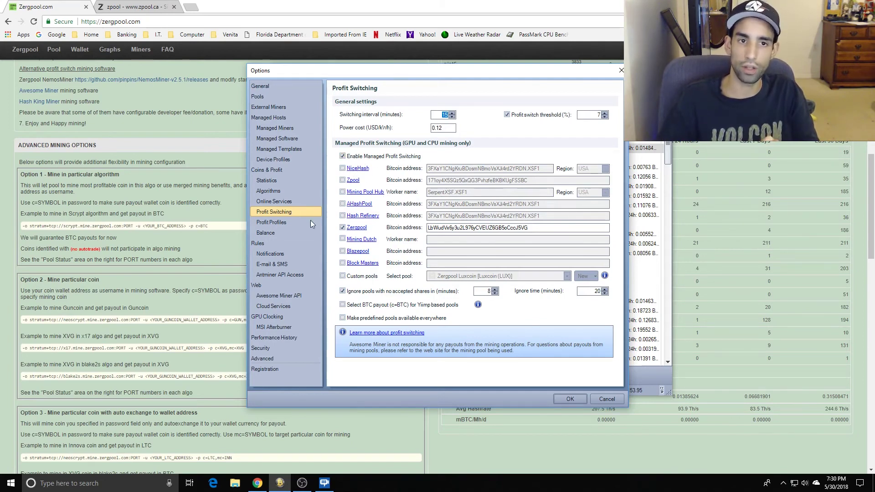
pyautogui.click(288, 204)
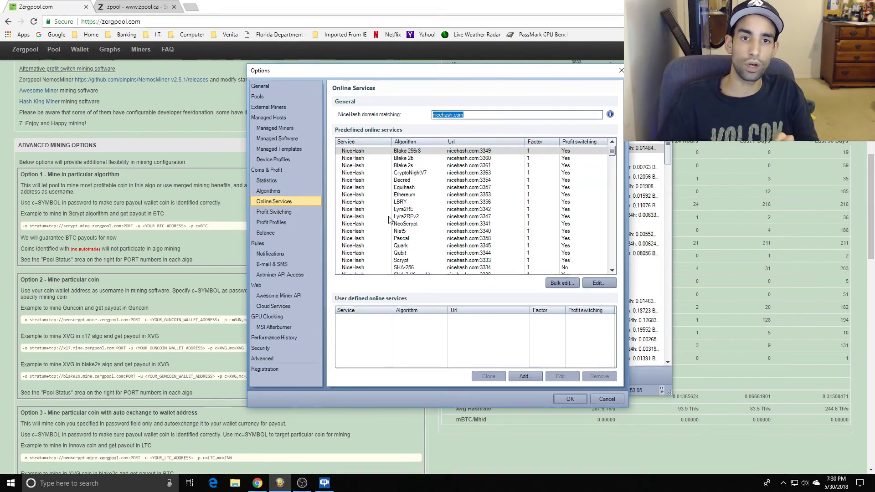
pyautogui.scroll(-10, 432, 227)
pyautogui.scroll(4, 432, 228)
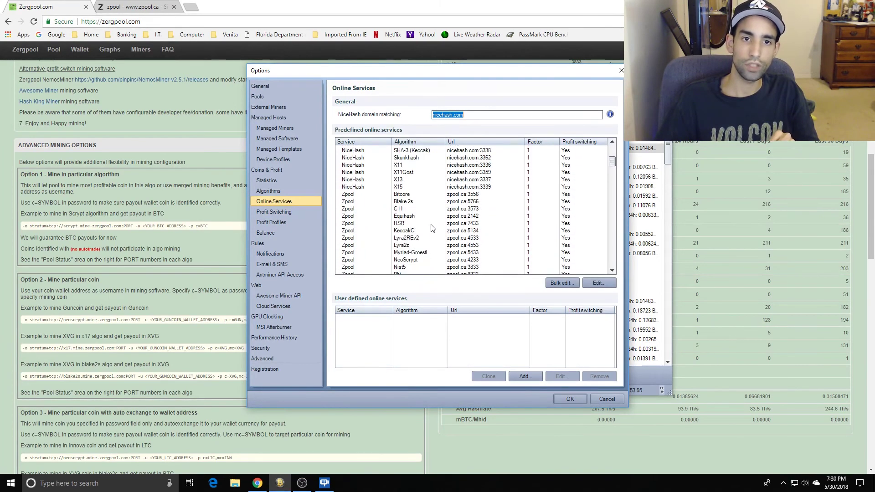
# Select the Zpool services from Bitcore through Yescrypt.
pyautogui.click(437, 197)
pyautogui.scroll(-3, 440, 223)
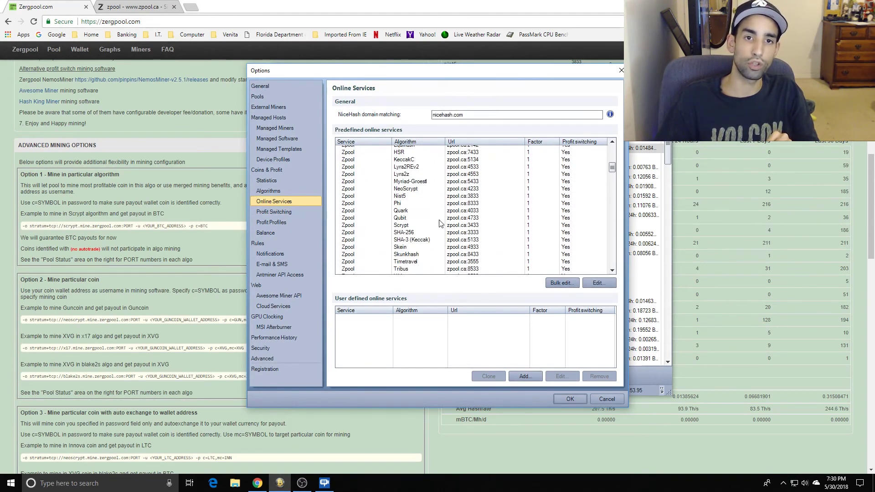
pyautogui.scroll(-3, 439, 222)
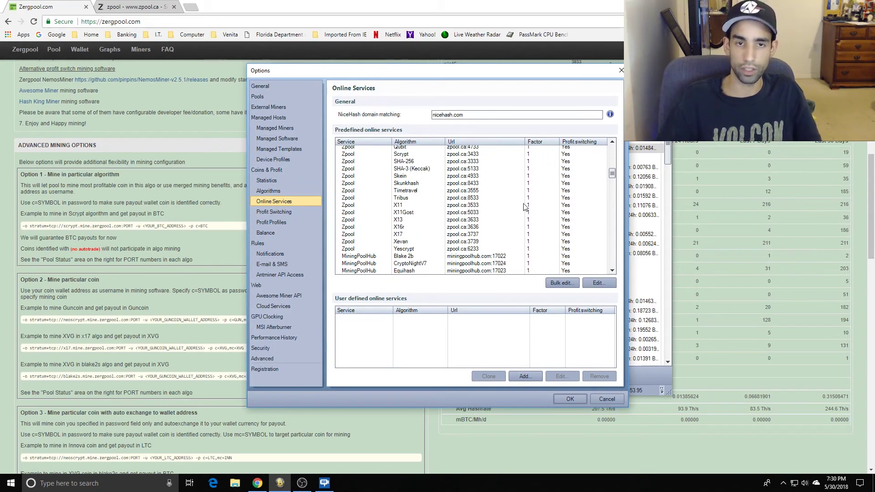
pyautogui.scroll(5, 524, 206)
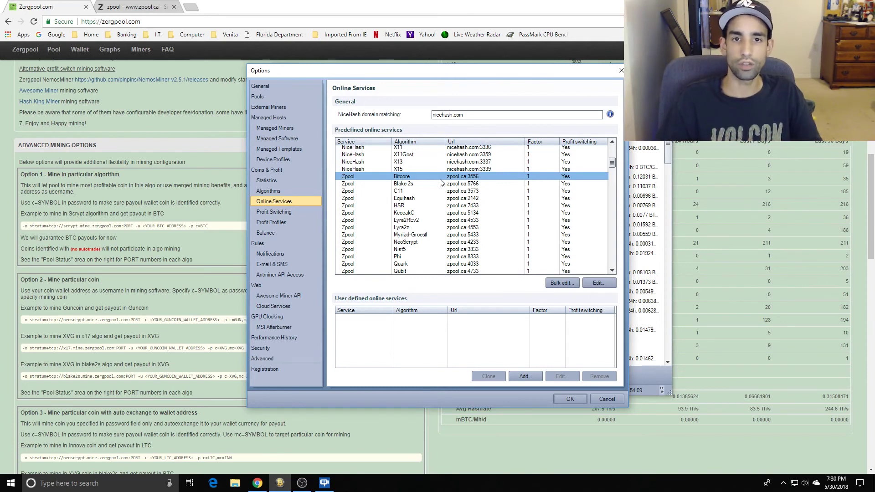
pyautogui.scroll(-5, 441, 182)
pyautogui.scroll(3, 452, 198)
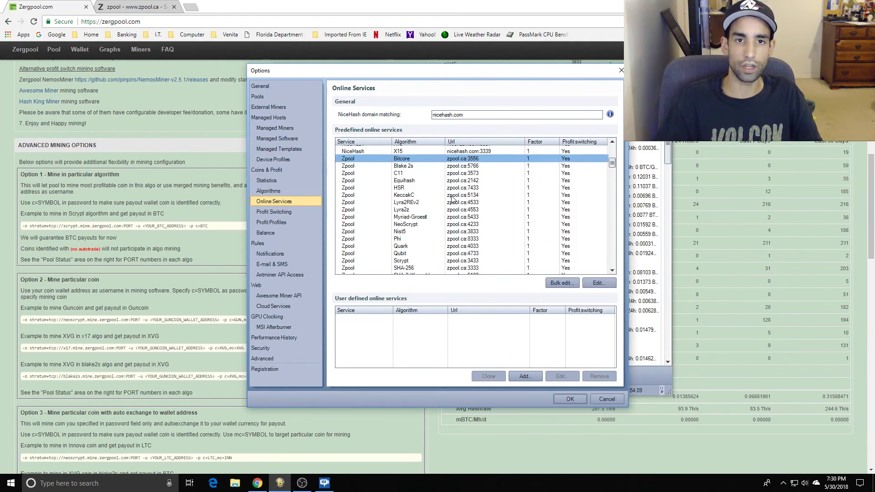
pyautogui.scroll(1, 449, 194)
pyautogui.scroll(-6, 489, 186)
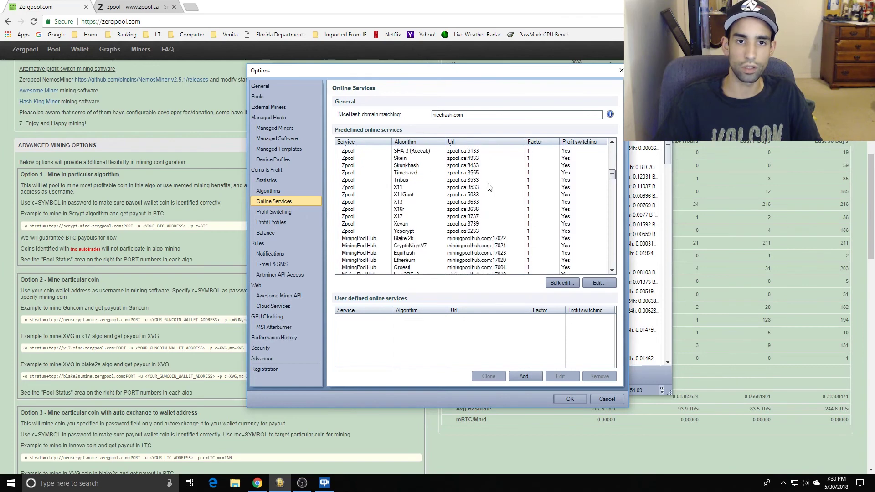
pyautogui.keyDown('shift'); pyautogui.click(460, 231); pyautogui.keyUp('shift')
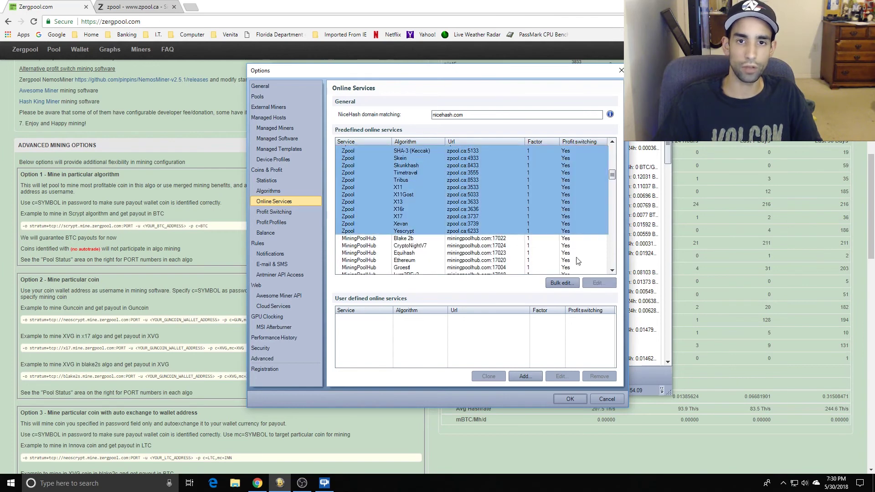
pyautogui.click(562, 283)
pyautogui.click(355, 238)
pyautogui.click(466, 240)
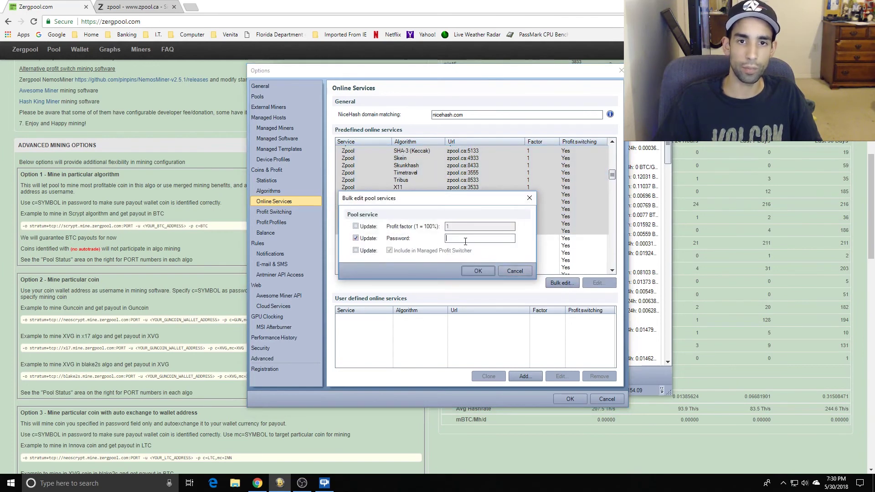
pyautogui.write('c=LTC')
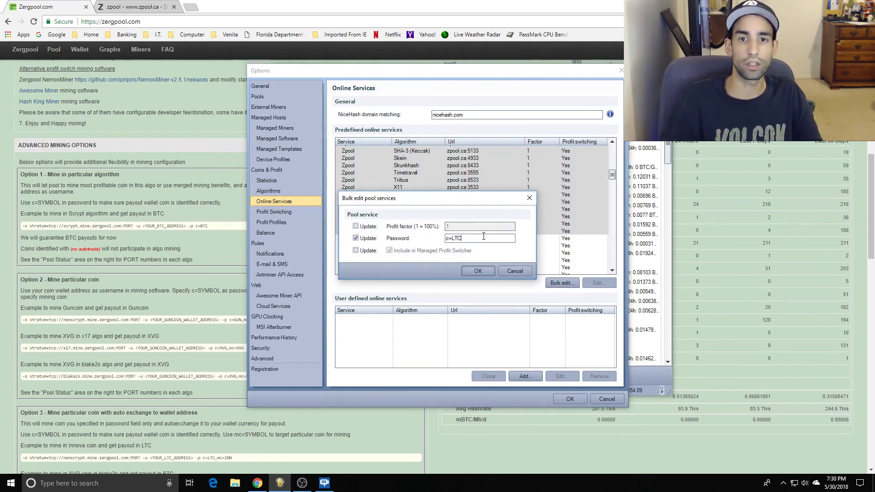
pyautogui.click(518, 270)
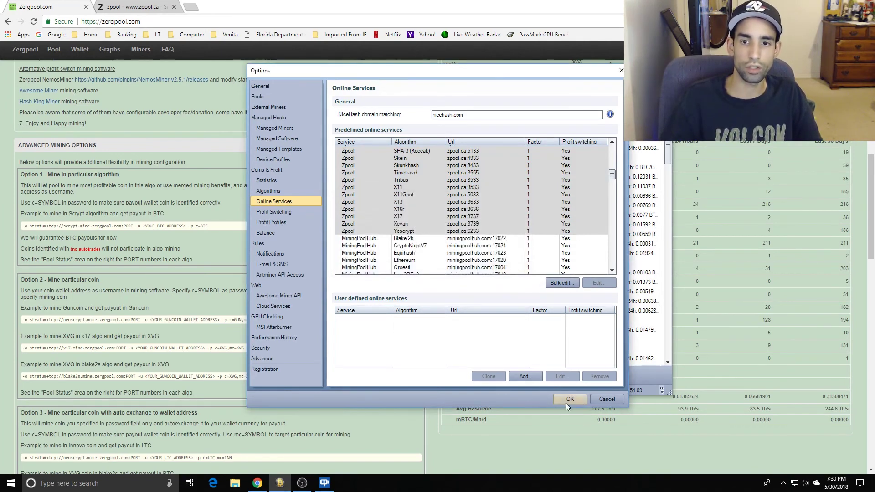
pyautogui.click(606, 399)
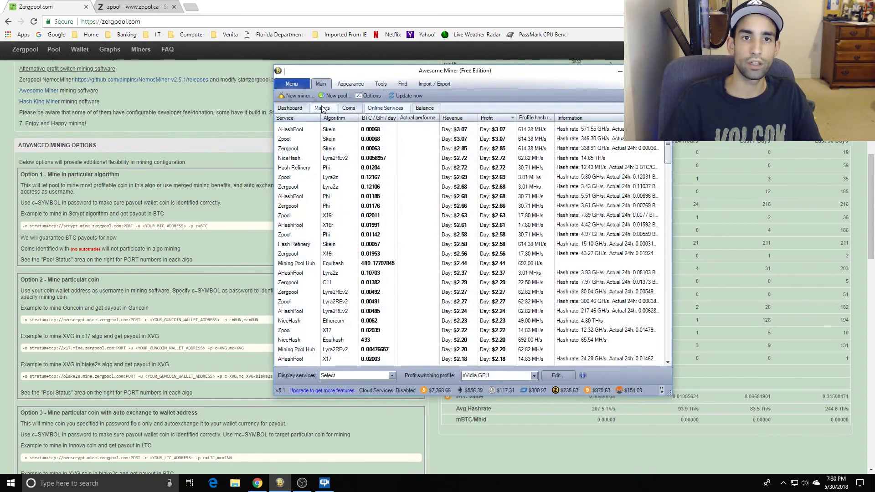
# Show the Miners list with the stopped XSF1 and CPU miners, then open the Start menu and scroll its apps.
pyautogui.click(322, 108)
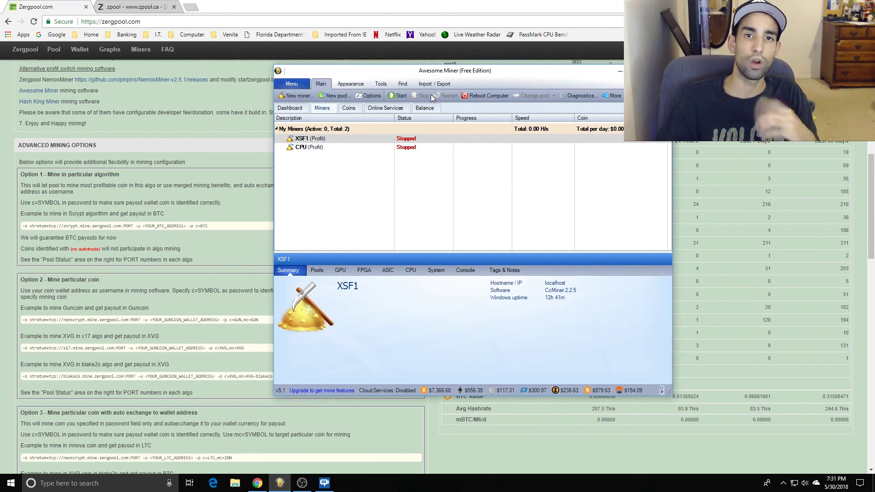
pyautogui.press('super')
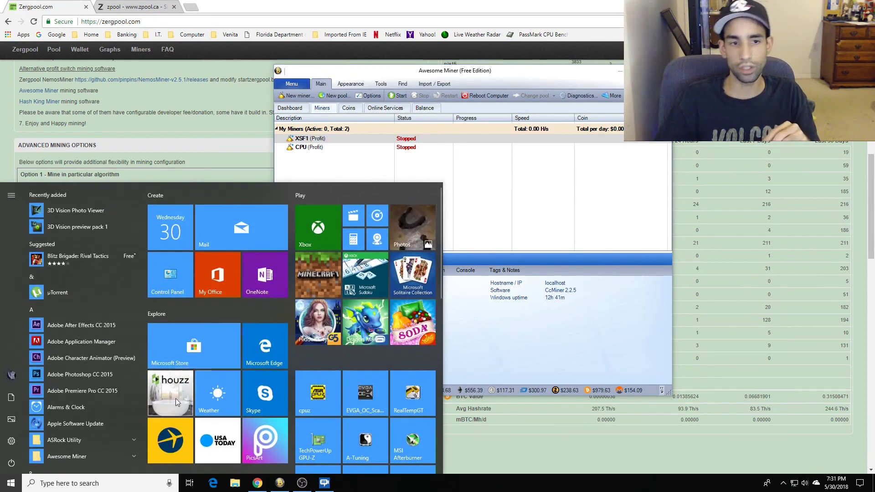
pyautogui.scroll(-2, 115, 408)
pyautogui.scroll(-4, 115, 407)
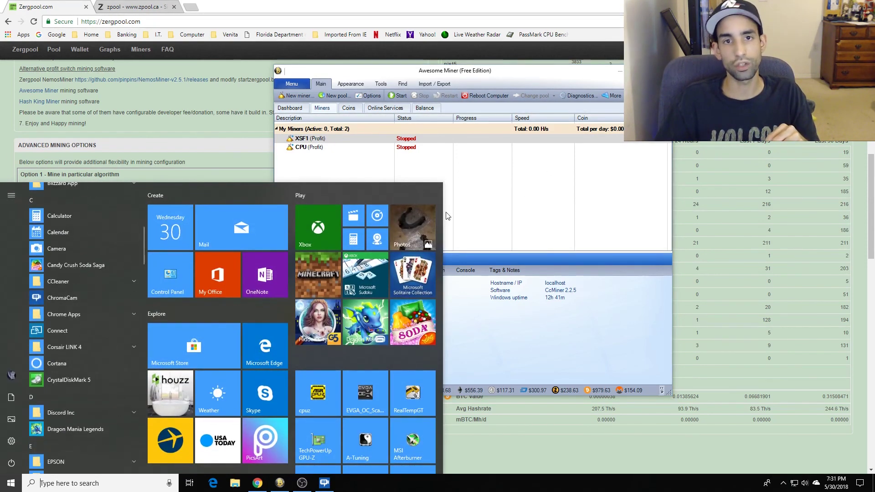